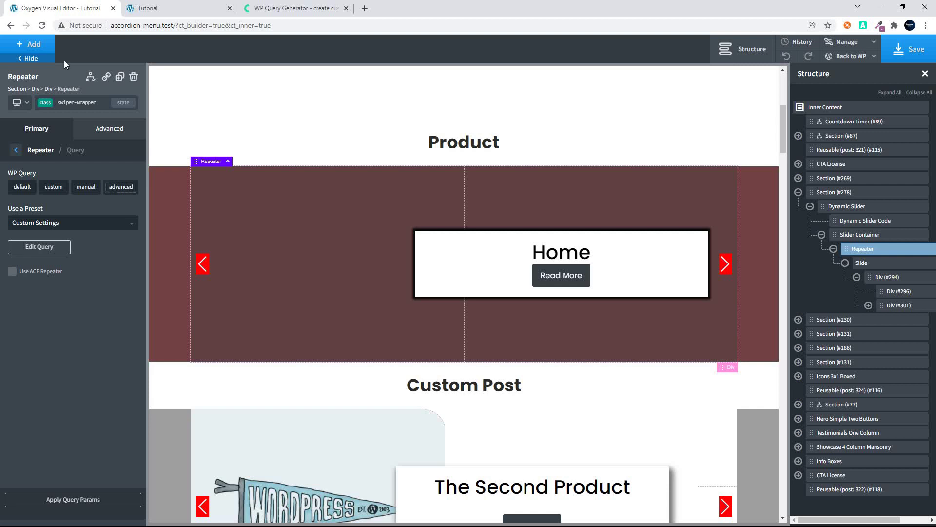
# Step: Check the Product slider on the live page, and open the advanced WP query of its Repeater for editing
pyautogui.click(177, 6)
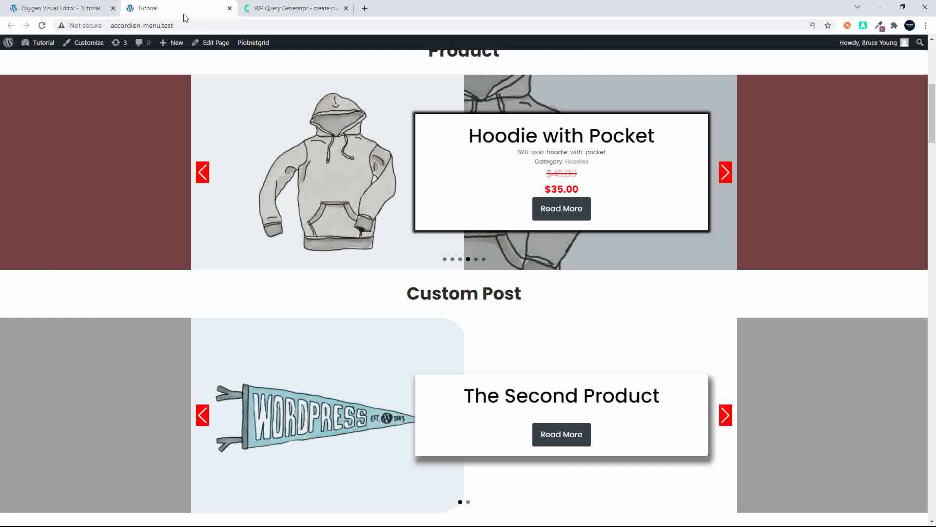
pyautogui.click(87, 10)
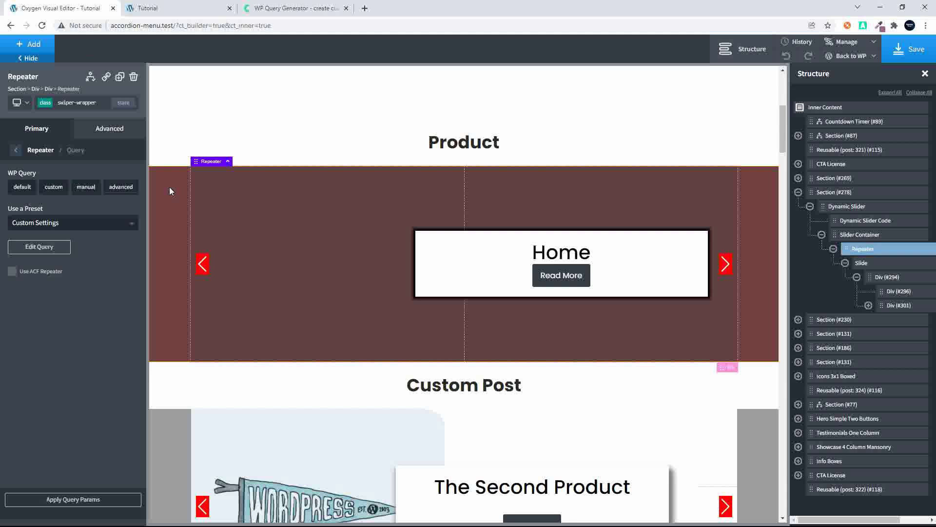
pyautogui.click(853, 211)
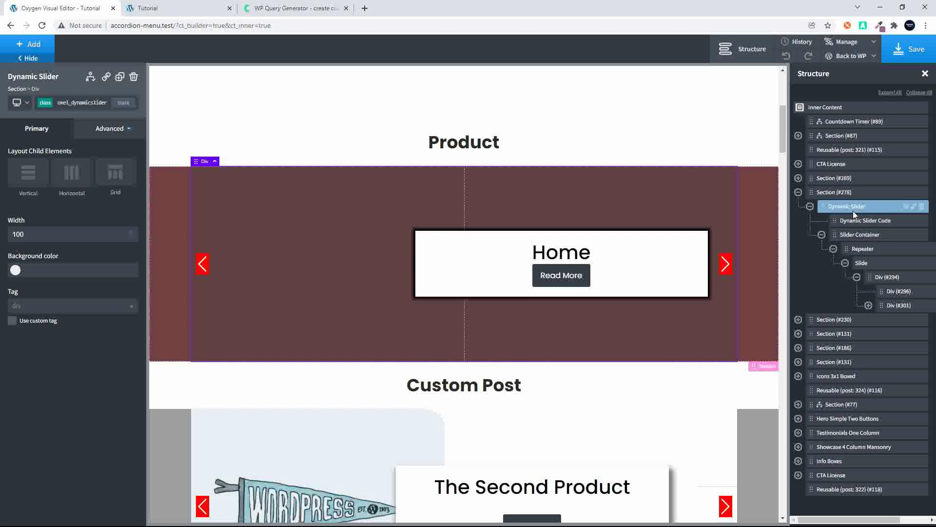
pyautogui.click(865, 248)
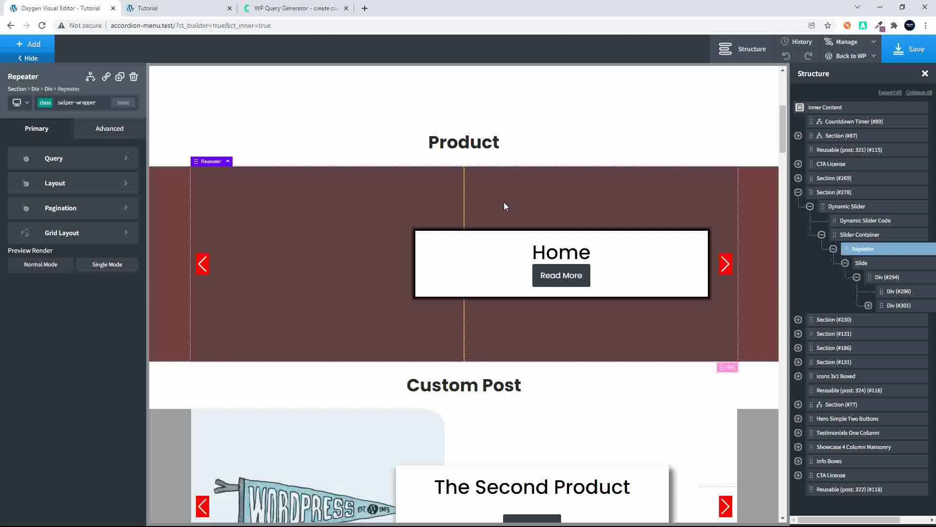
pyautogui.click(110, 161)
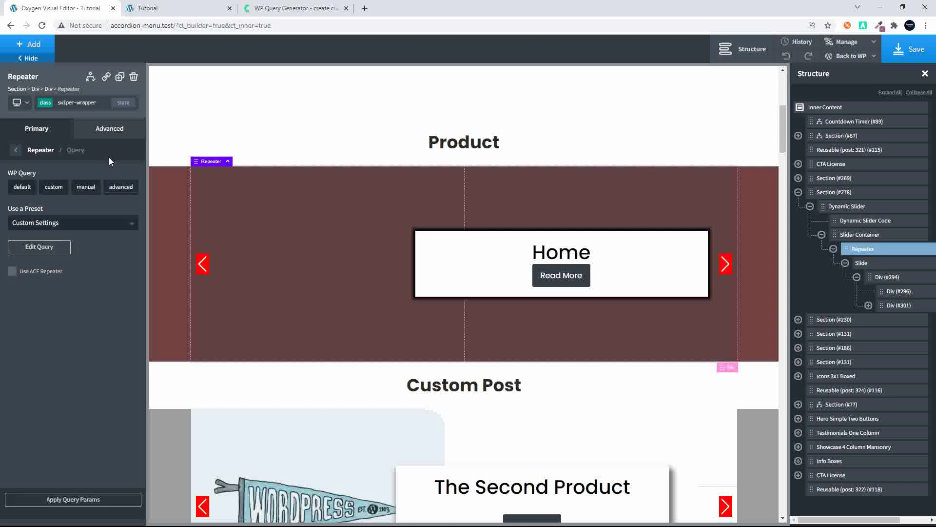
pyautogui.click(122, 191)
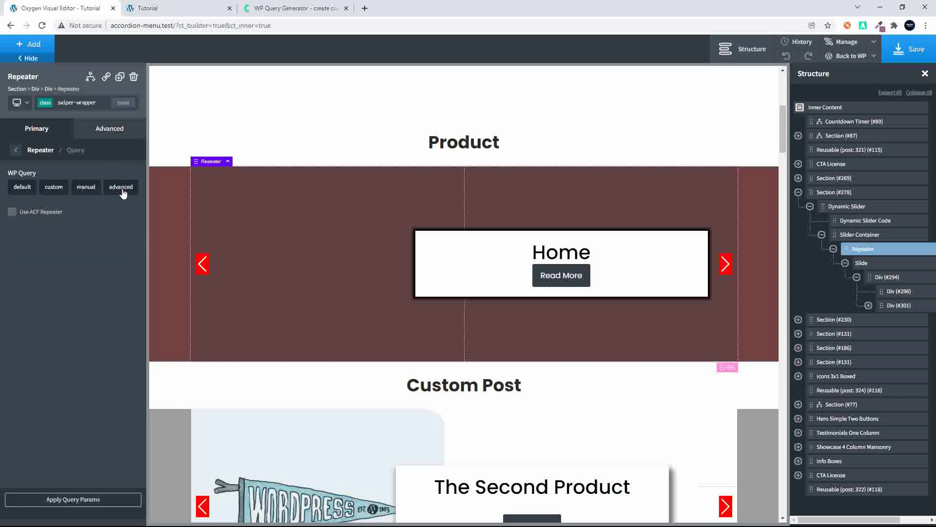
pyautogui.click(122, 190)
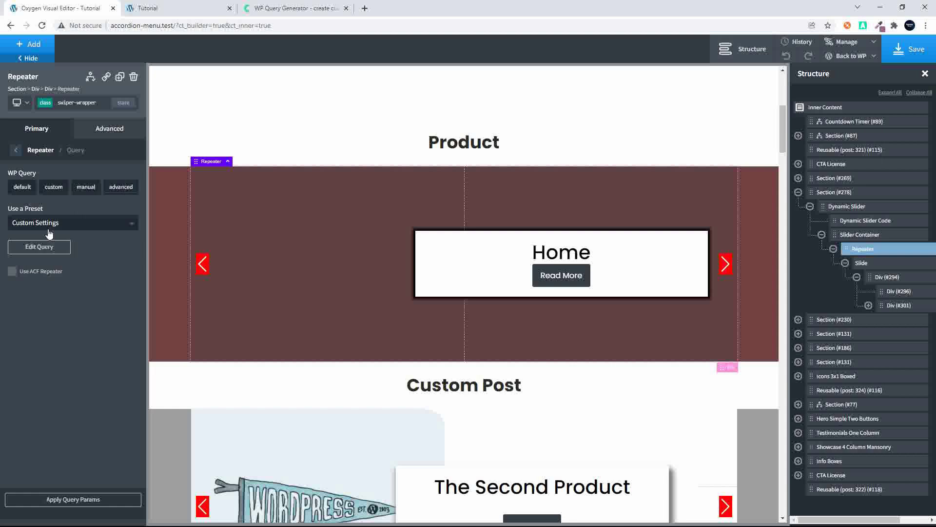
pyautogui.click(39, 247)
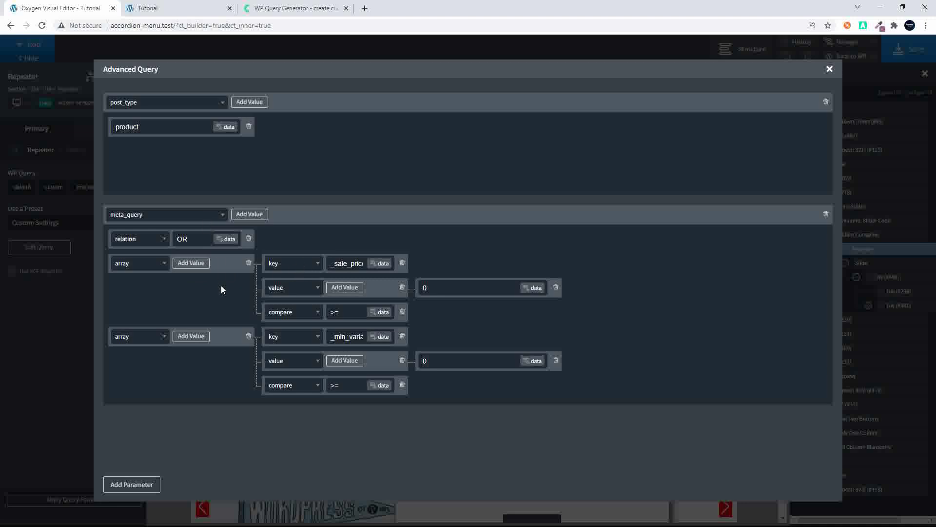
# Step: In the Crocoblock WP Query Generator, set the meta query relation to OR and review the compare operators for _sale_price
pyautogui.click(276, 10)
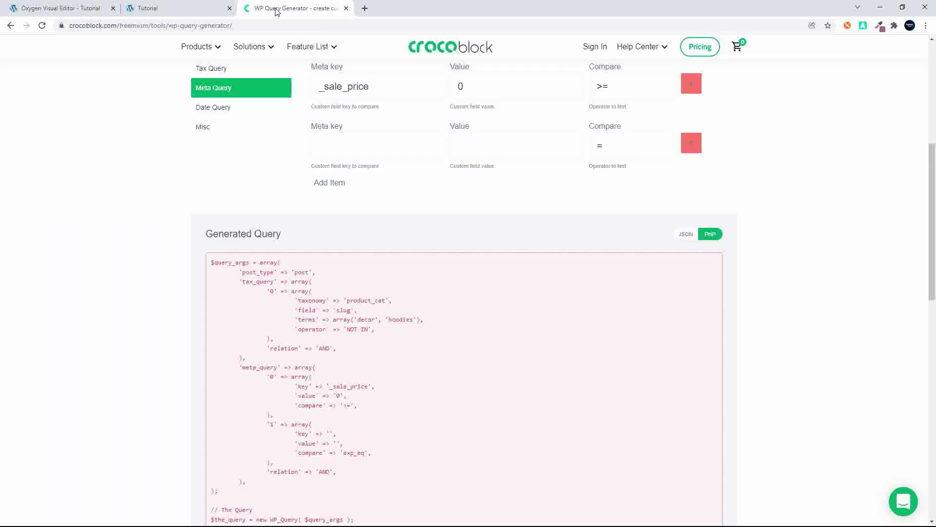
pyautogui.scroll(3, 373, 187)
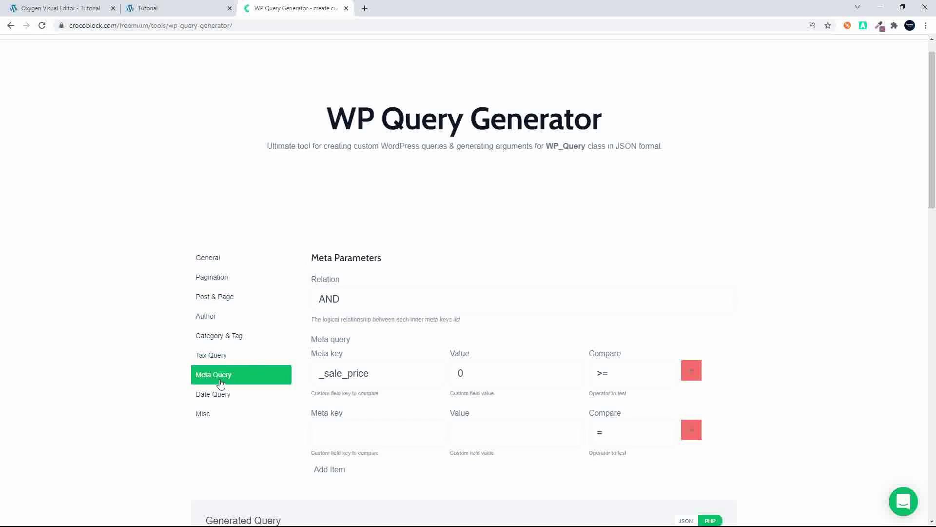
pyautogui.scroll(-1, 221, 384)
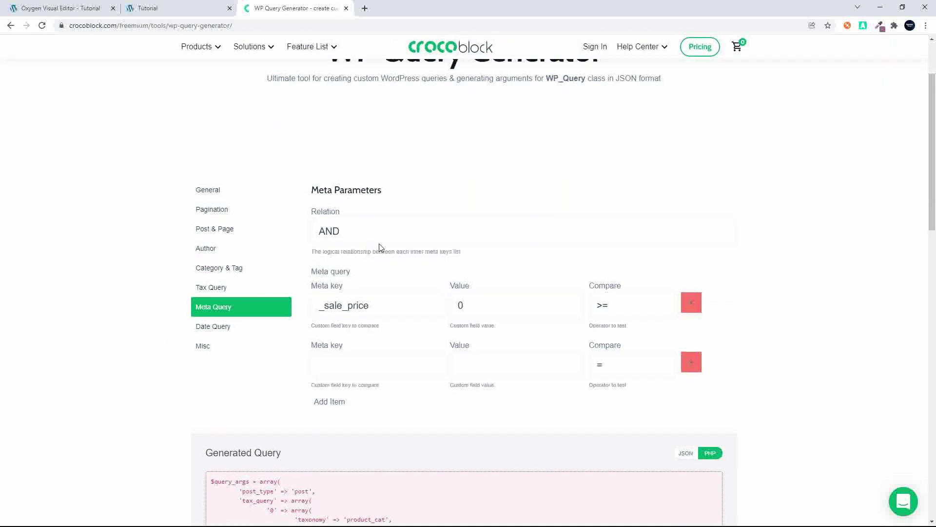
pyautogui.click(402, 224)
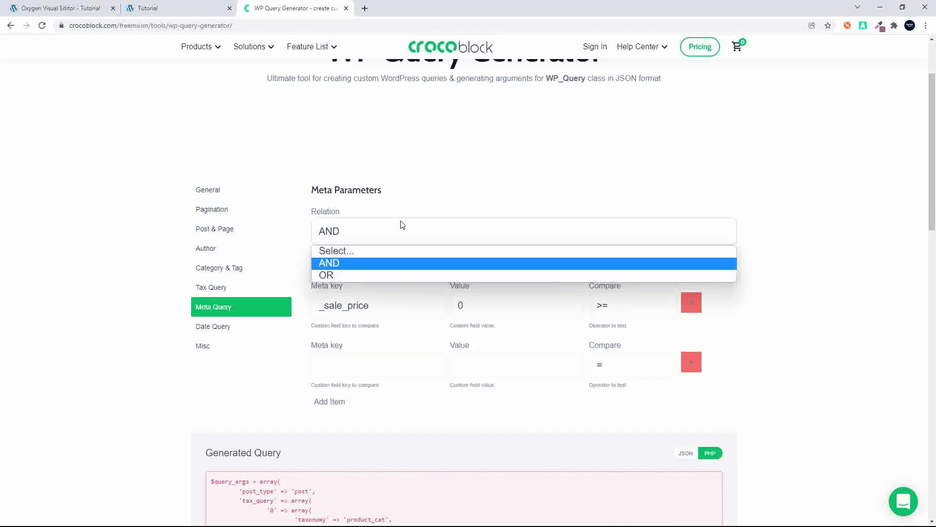
pyautogui.click(379, 276)
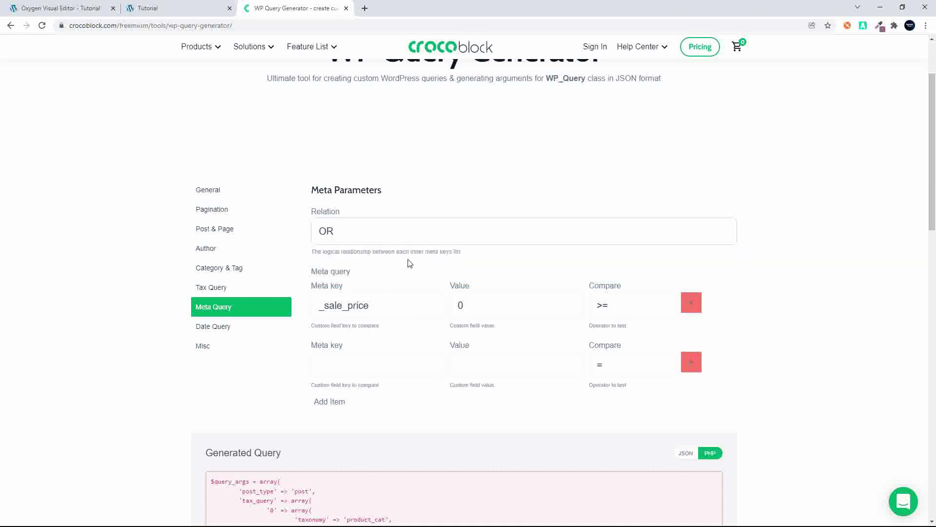
pyautogui.scroll(-1, 409, 263)
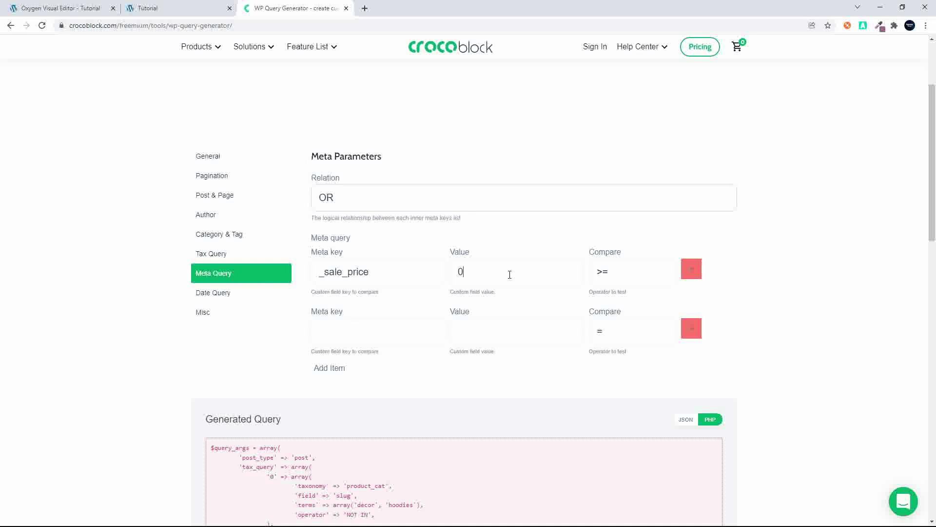
pyautogui.click(613, 274)
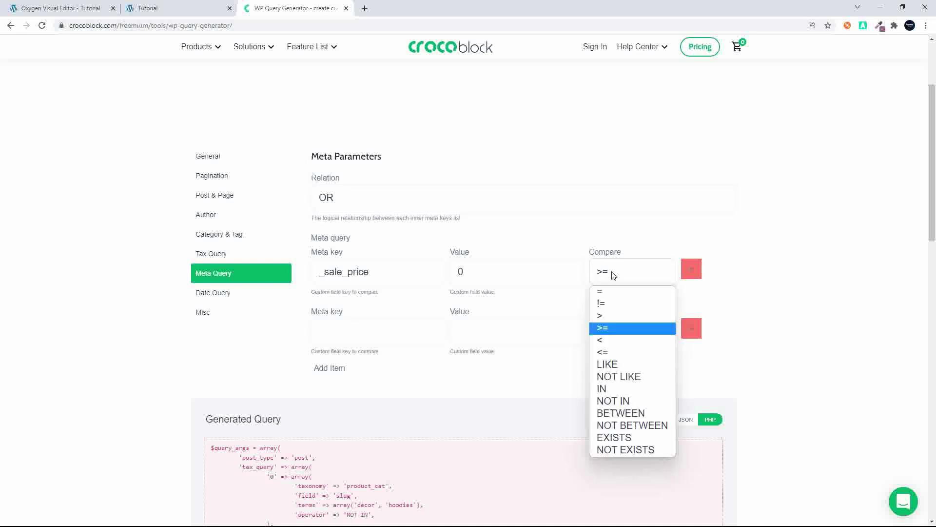
pyautogui.click(484, 278)
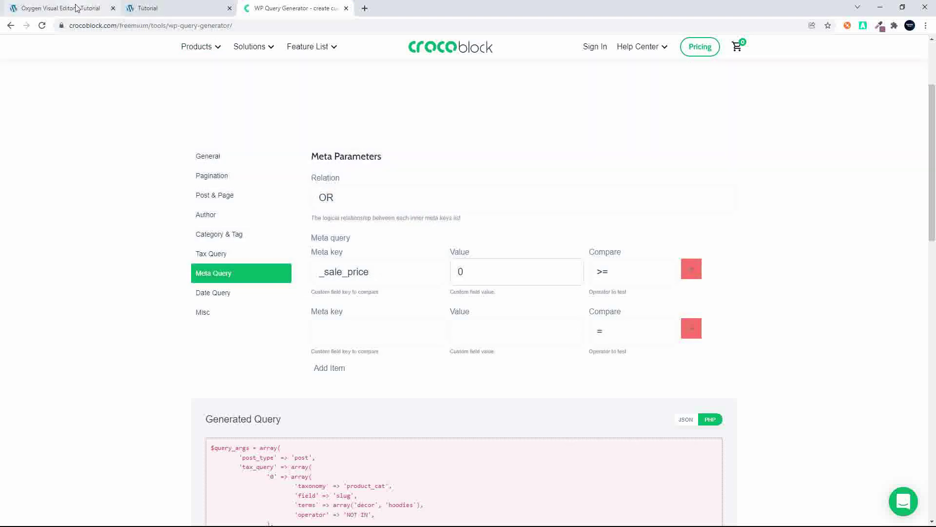
# Step: Back in the Oxygen advanced query, review the _sale_price array and copy the meta key of the second array
pyautogui.click(76, 8)
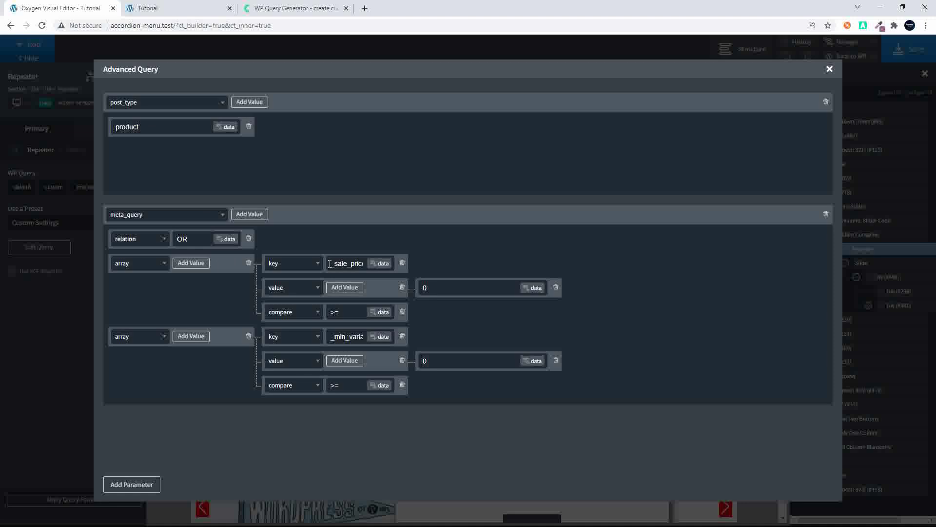
pyautogui.moveTo(331, 264); pyautogui.dragTo(368, 265)
pyautogui.hotkey('ctrl', 'c')
pyautogui.click(462, 293)
pyautogui.click(438, 288)
pyautogui.click(328, 340)
pyautogui.hotkey('ctrl', 'a')
pyautogui.hotkey('ctrl', 'v')
pyautogui.moveTo(328, 340); pyautogui.dragTo(383, 341)
# Step: In the WP Query Generator, fill the second meta query item with key _min_variation_sale_price, value 0 and compare >=
pyautogui.click(294, 8)
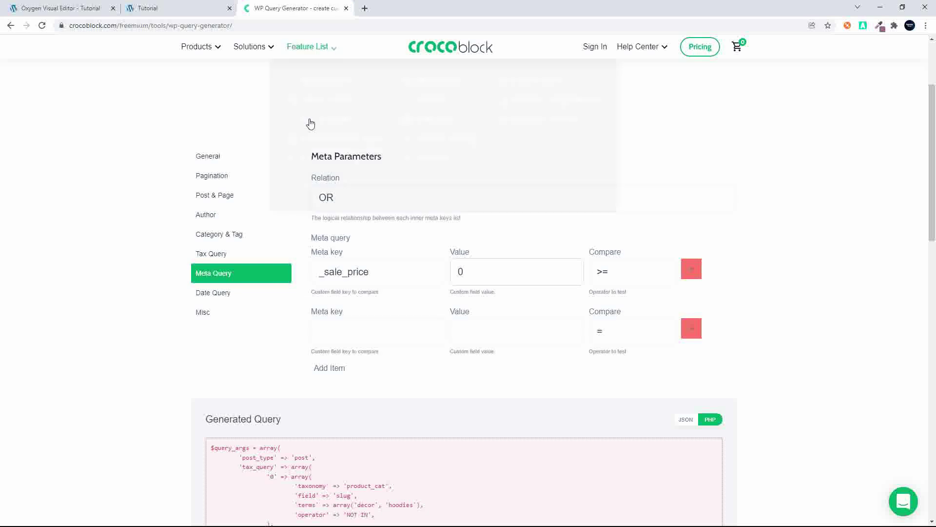
pyautogui.click(363, 332)
pyautogui.write('_min_variation_sale_price')
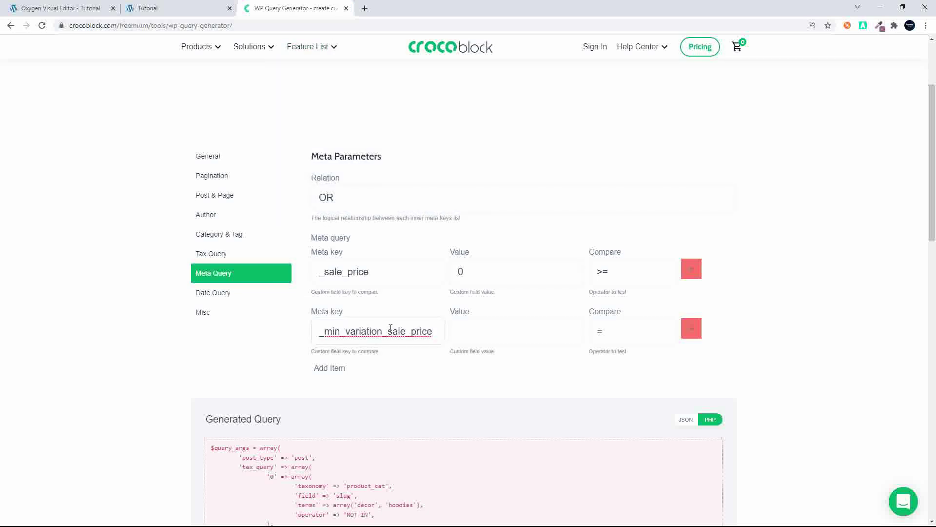
pyautogui.click(462, 331)
pyautogui.write('0')
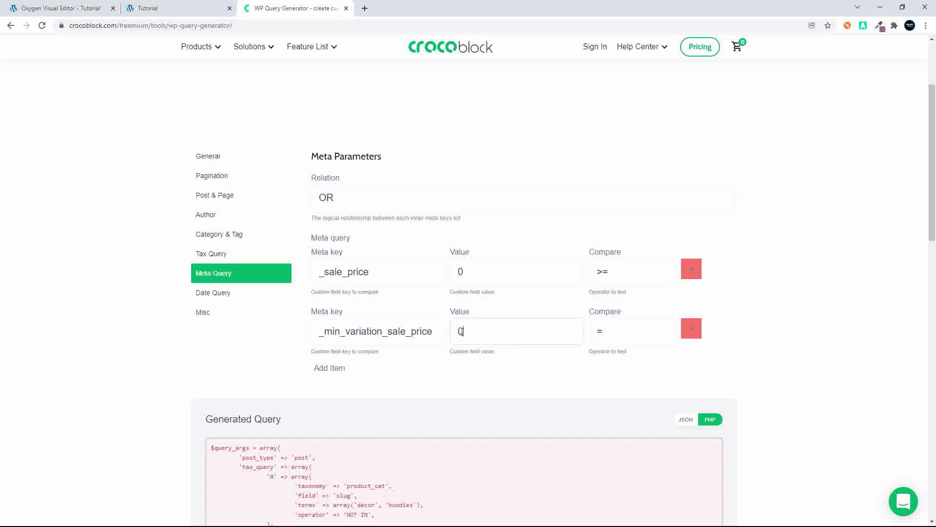
pyautogui.click(598, 333)
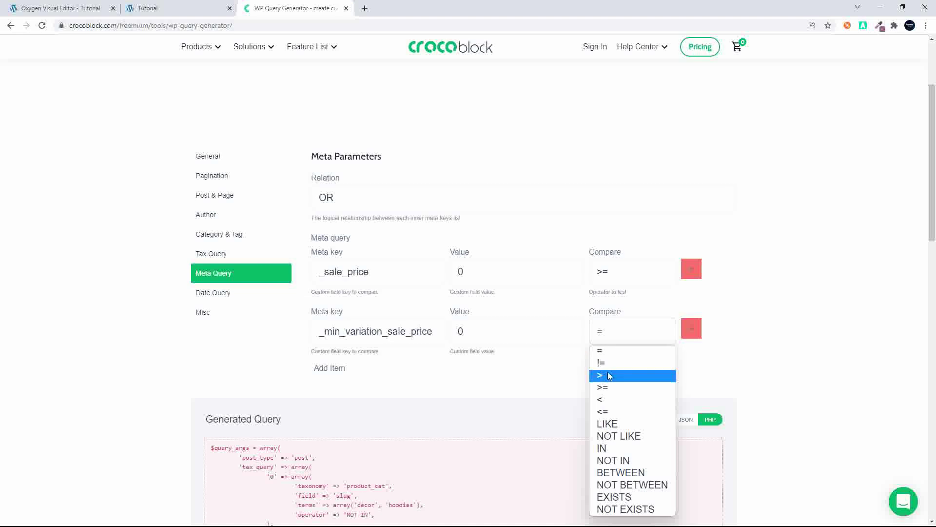
pyautogui.click(613, 386)
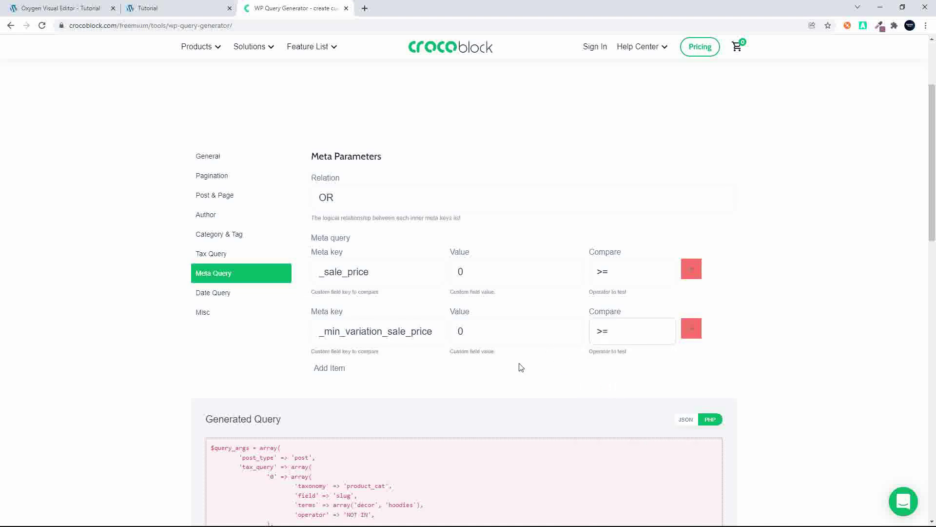
# Step: Compare the two meta_query keys in the generated PHP with the arrays in the Oxygen advanced query
pyautogui.scroll(-3, 521, 367)
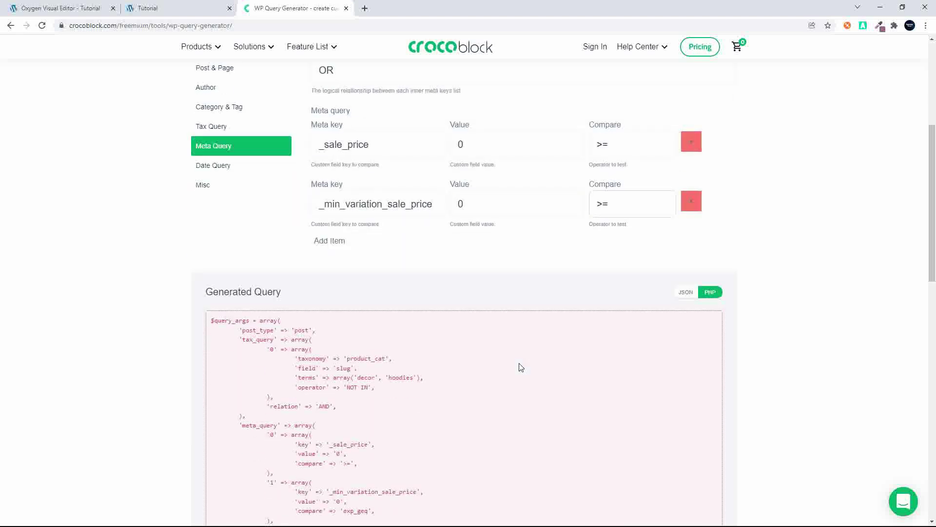
pyautogui.scroll(-2, 521, 367)
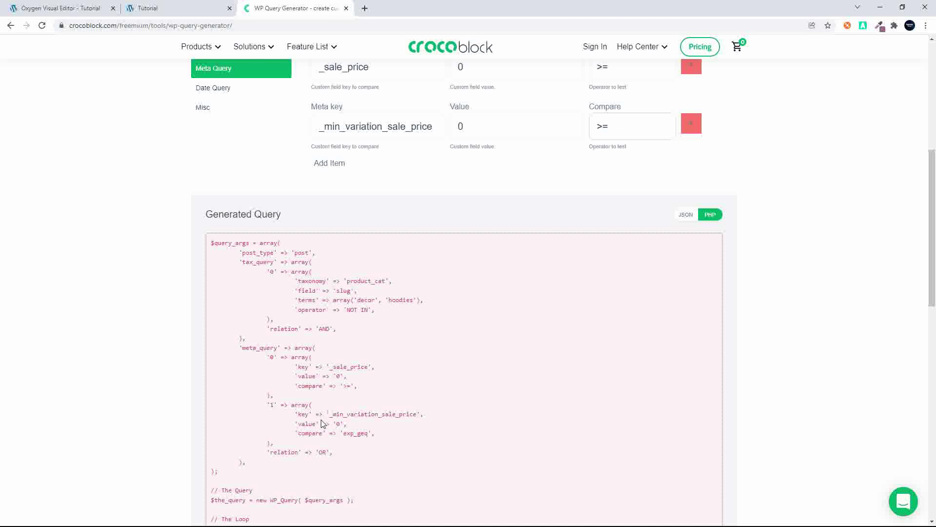
pyautogui.doubleClick(355, 366)
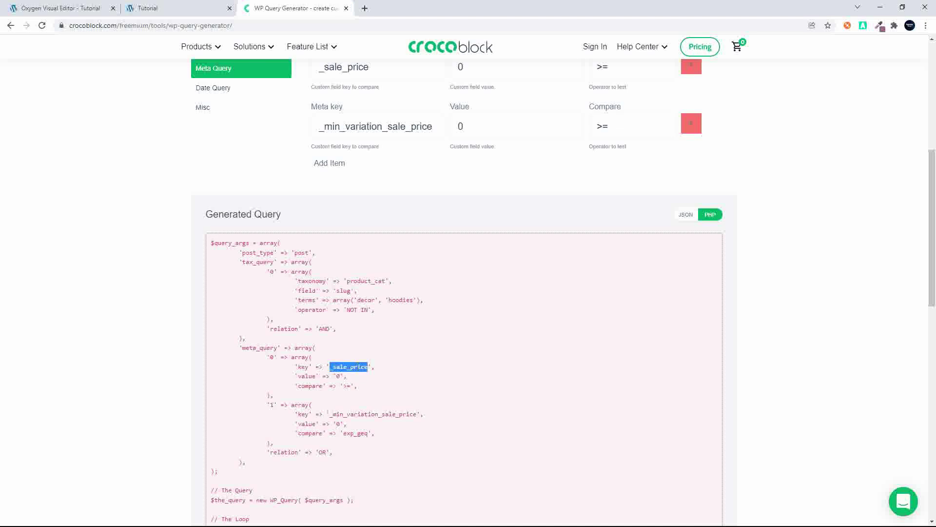
pyautogui.doubleClick(383, 414)
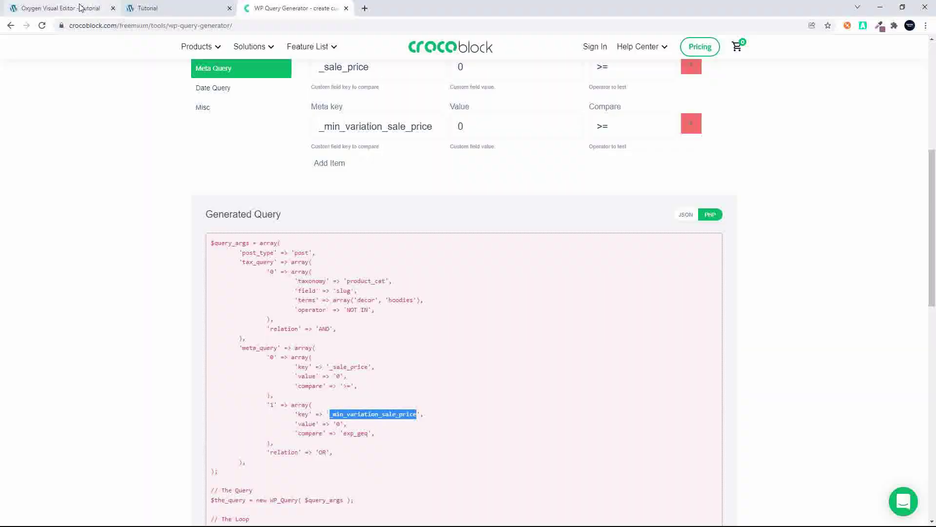
pyautogui.click(82, 9)
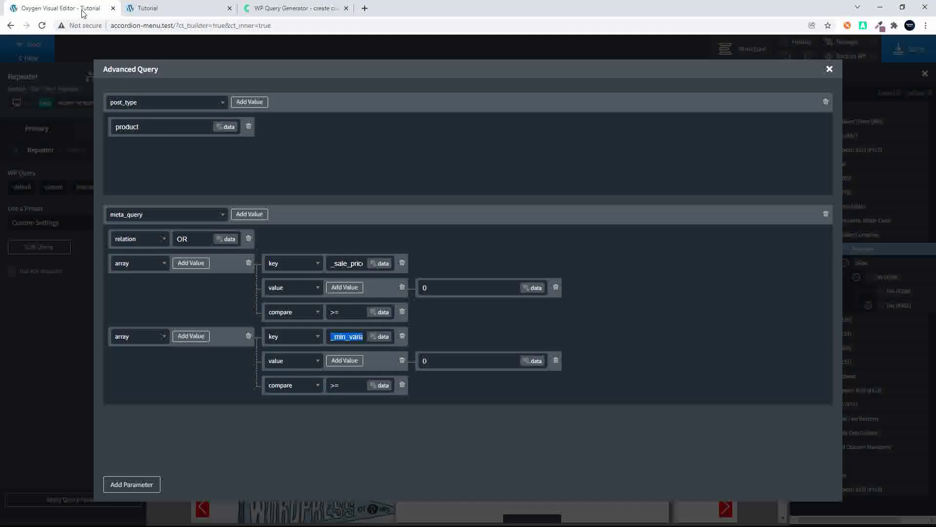
pyautogui.click(349, 339)
# Step: Close the advanced query, save the page and view the Product slider on the live page
pyautogui.click(829, 70)
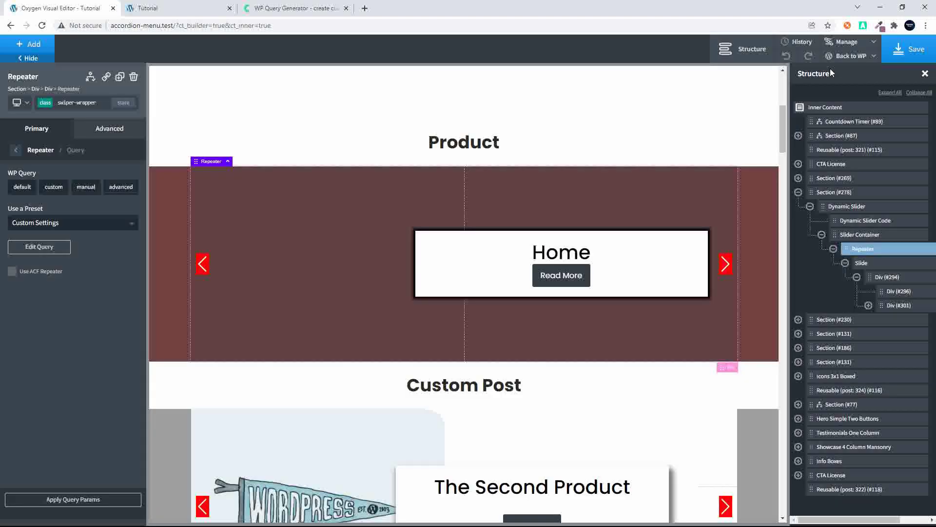
pyautogui.click(908, 50)
pyautogui.click(177, 9)
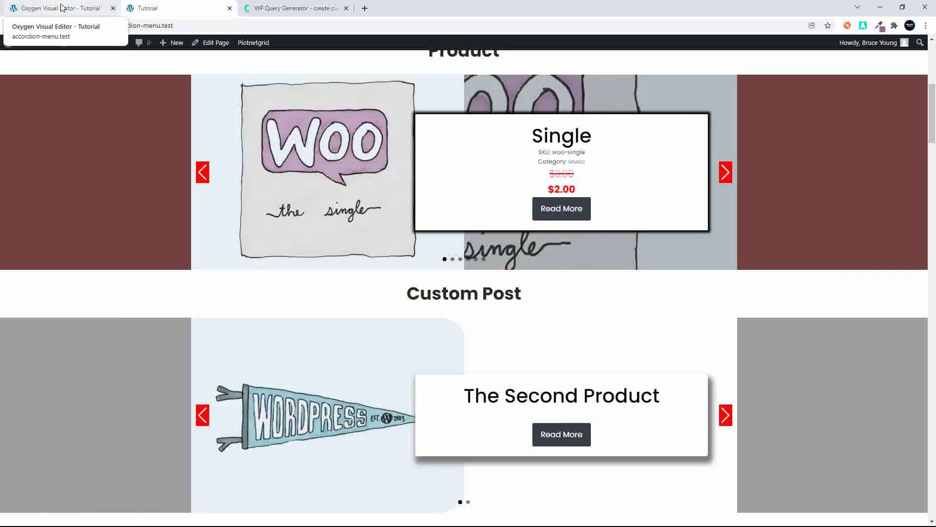
# Step: Reopen the Product Repeater's advanced query in Oxygen and check the tax_query entry in the WP Query Generator's PHP code
pyautogui.click(61, 6)
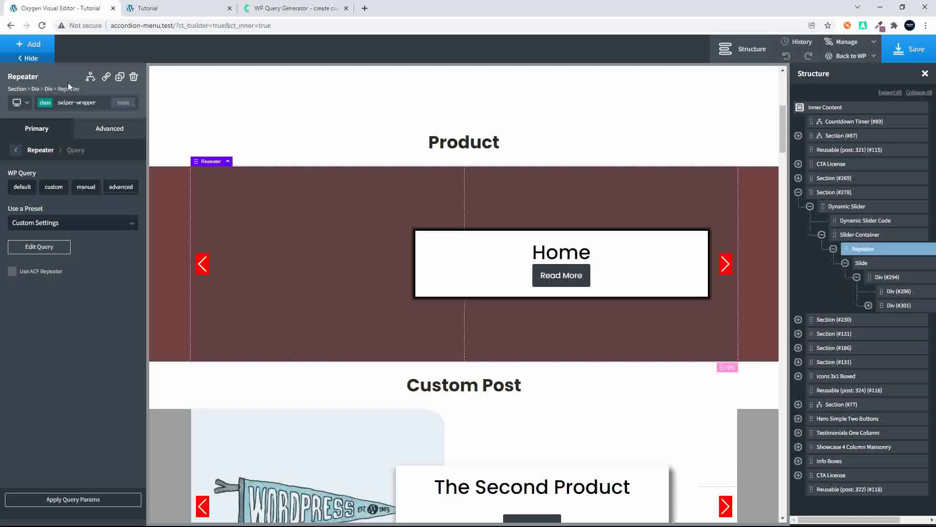
pyautogui.click(46, 249)
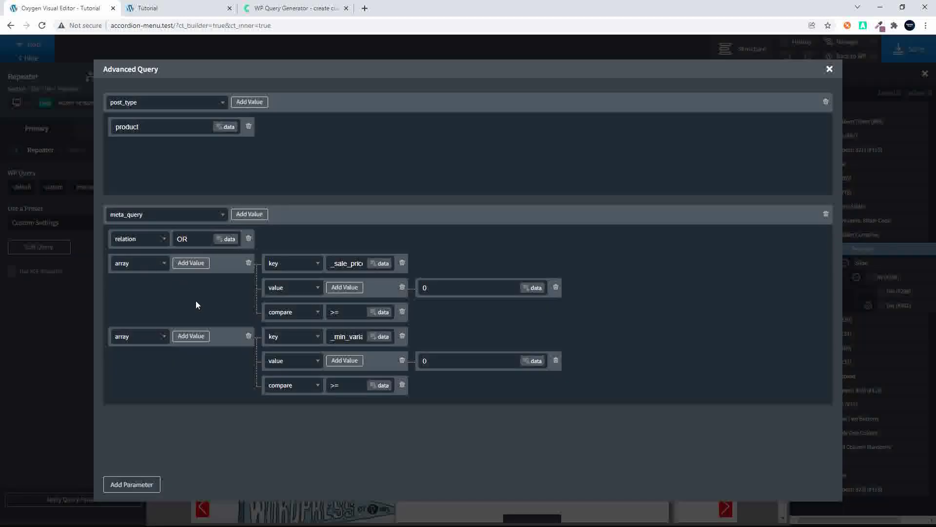
pyautogui.click(292, 8)
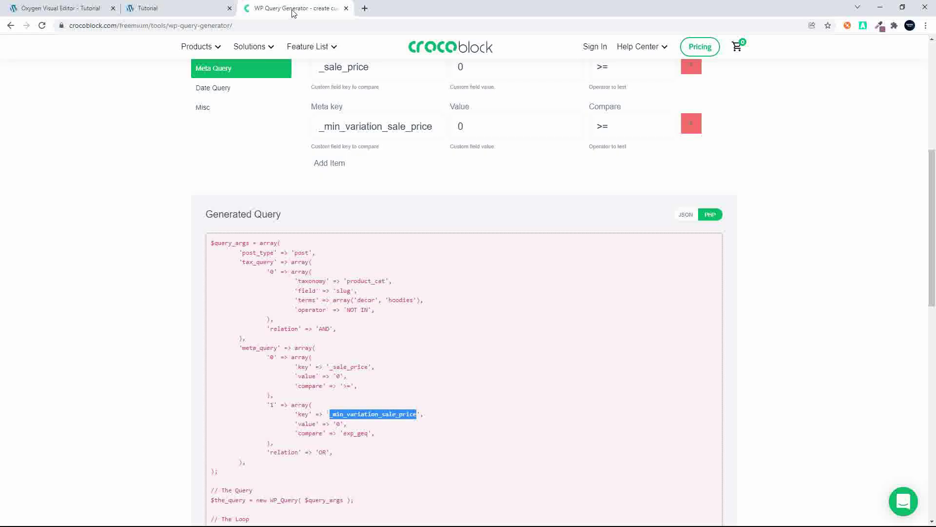
pyautogui.click(252, 260)
pyautogui.moveTo(245, 261); pyautogui.dragTo(274, 263)
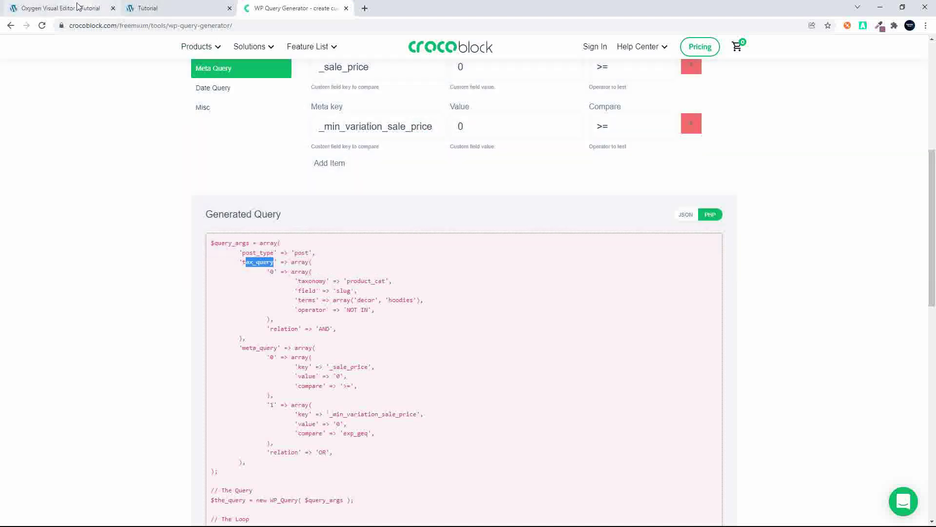
# Step: Back in the Oxygen advanced query, add a new parameter and set it to tax_query
pyautogui.click(78, 7)
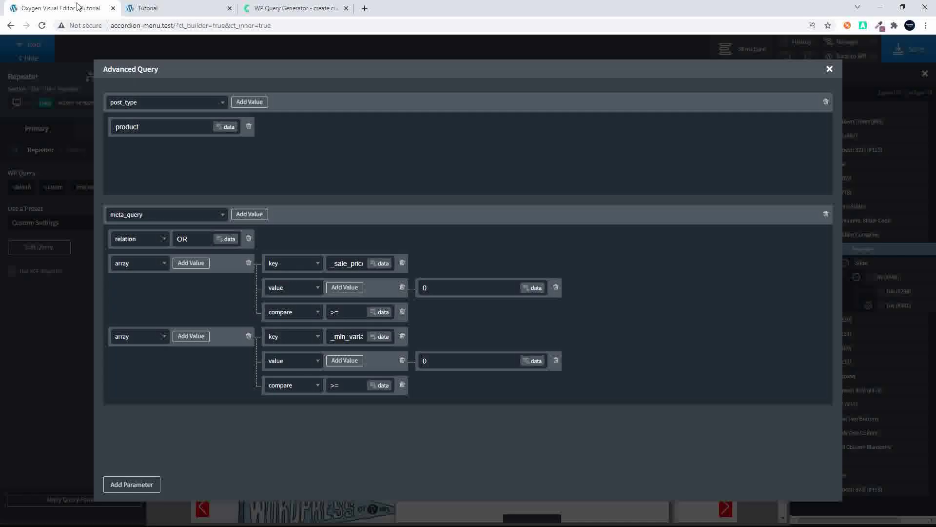
pyautogui.click(138, 485)
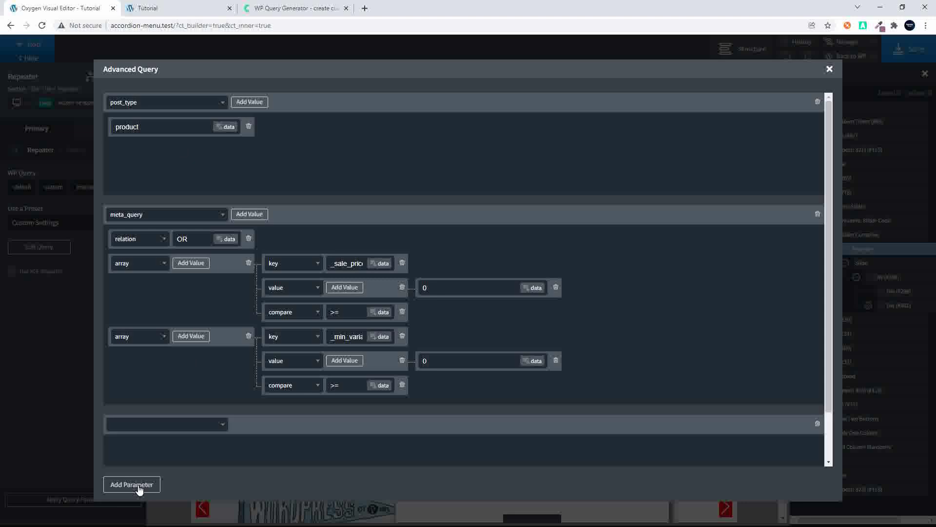
pyautogui.click(221, 425)
pyautogui.write('tax')
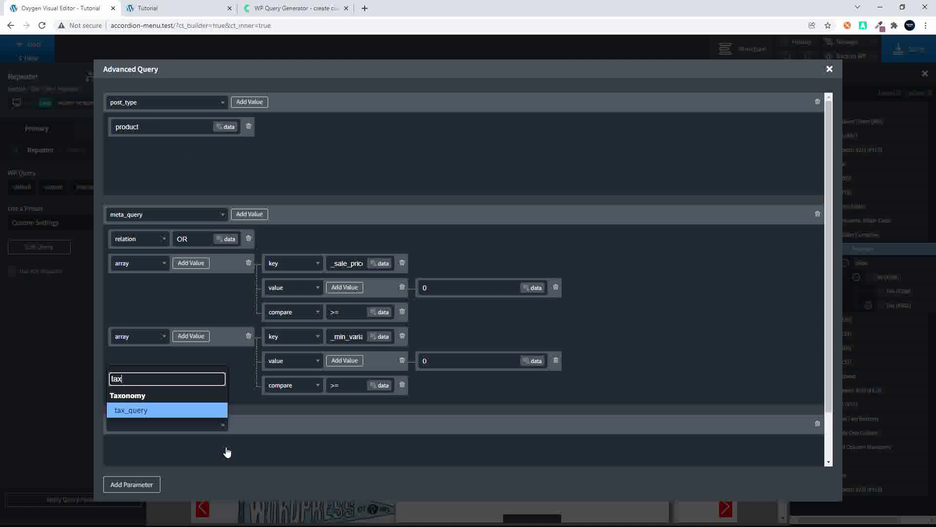
pyautogui.click(184, 410)
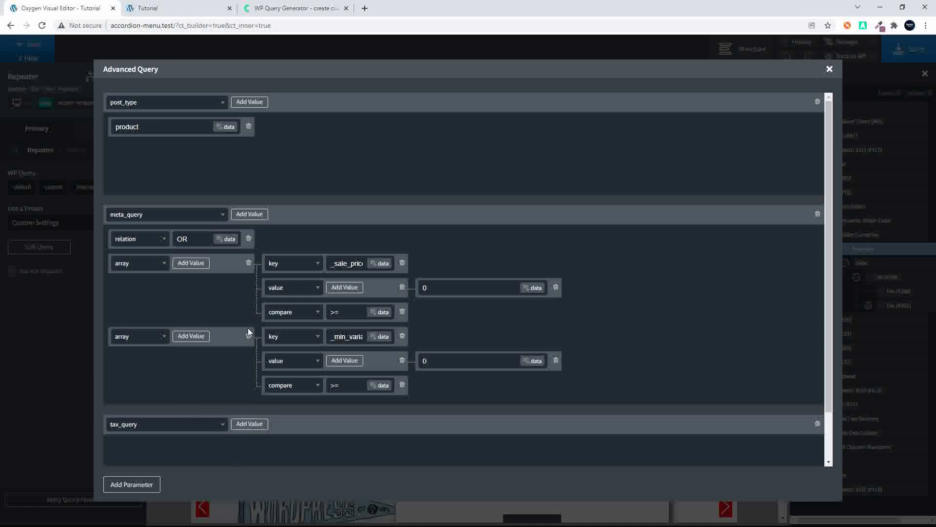
# Step: Add a relation value to the tax_query parameter and set it to AND
pyautogui.scroll(-1, 248, 328)
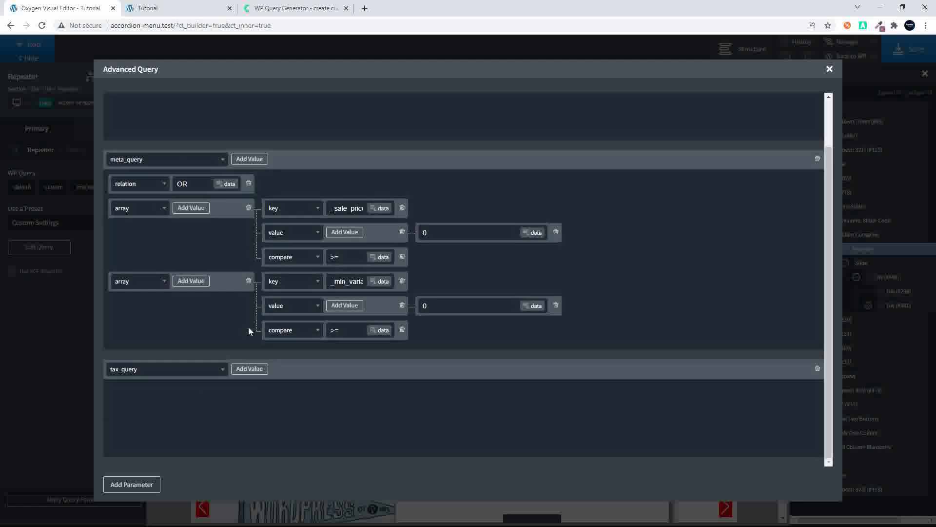
pyautogui.click(254, 369)
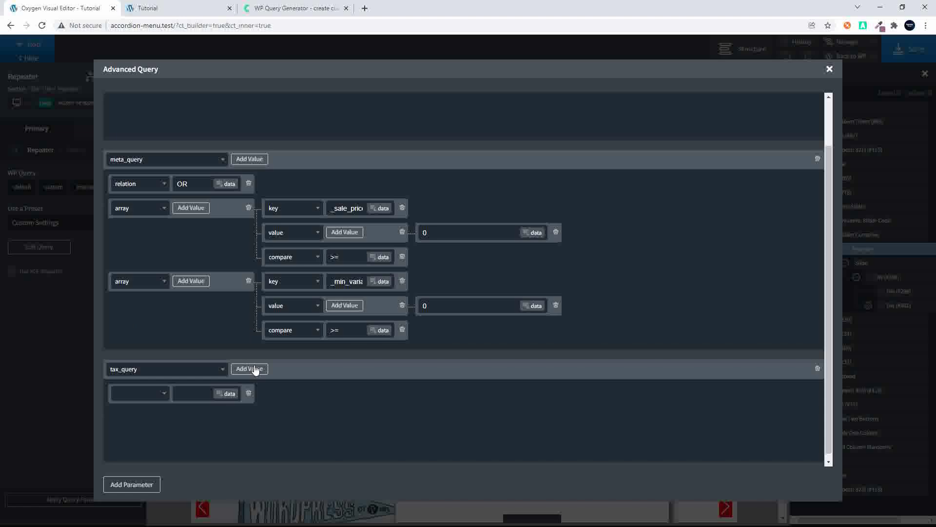
pyautogui.click(162, 394)
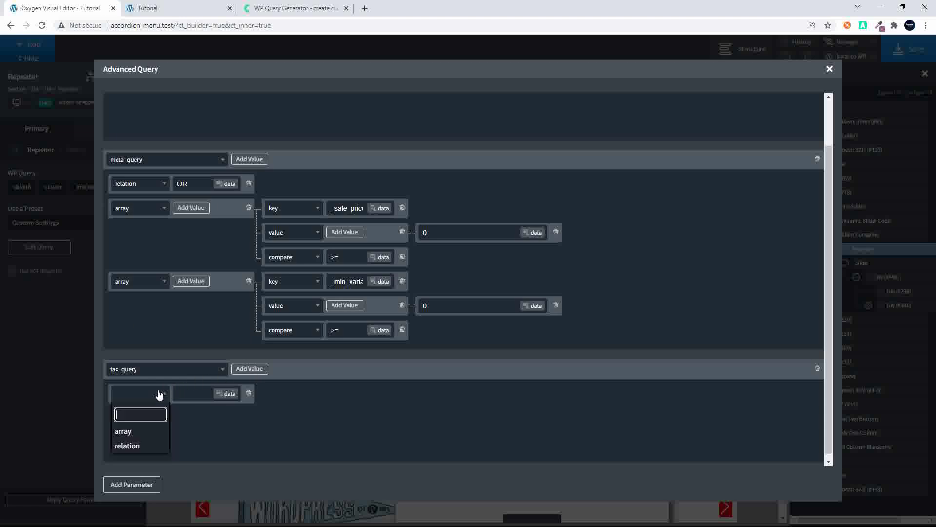
pyautogui.click(139, 445)
pyautogui.click(199, 393)
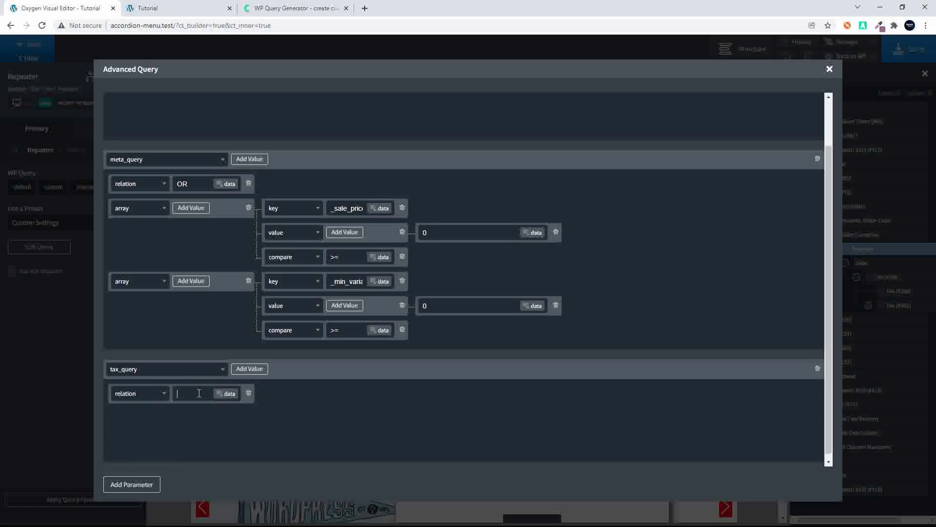
pyautogui.write('AND')
# Step: Add an array to the tax_query parameter and give it three empty value rows
pyautogui.click(246, 369)
pyautogui.click(151, 421)
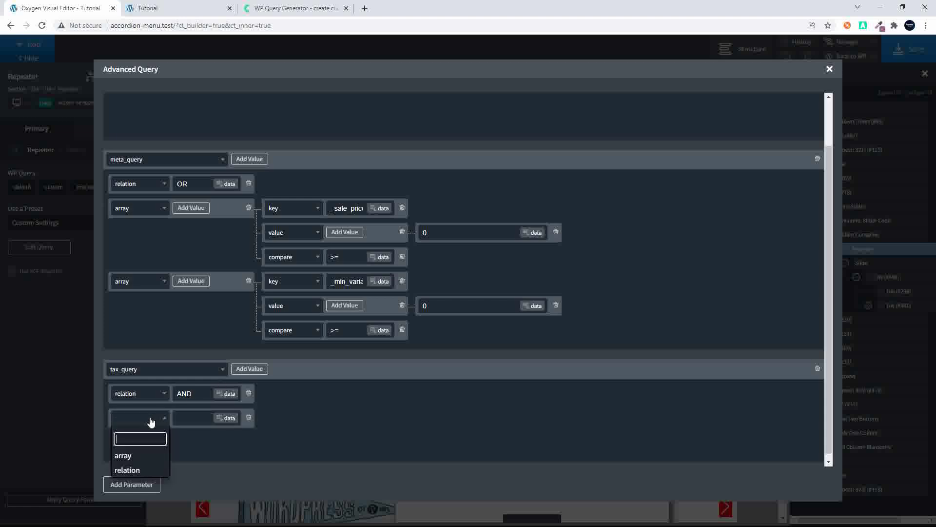
pyautogui.click(139, 457)
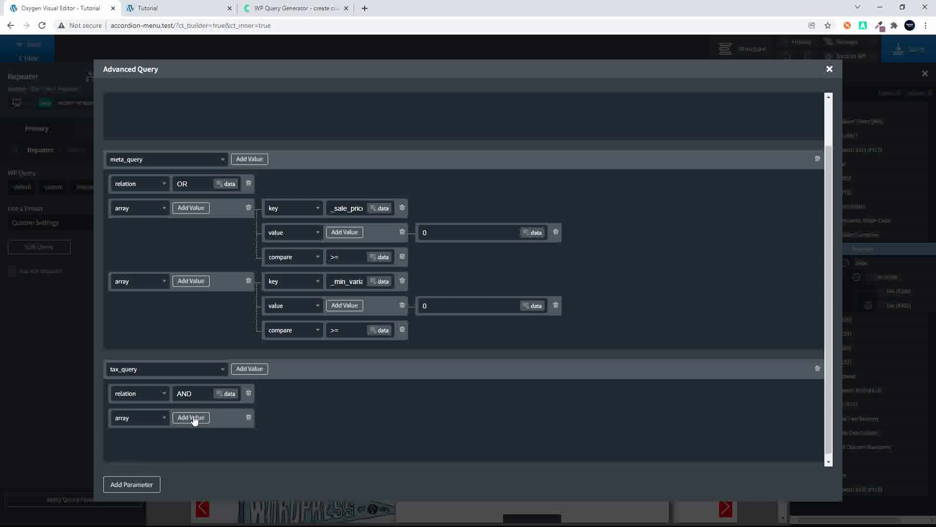
pyautogui.click(194, 418)
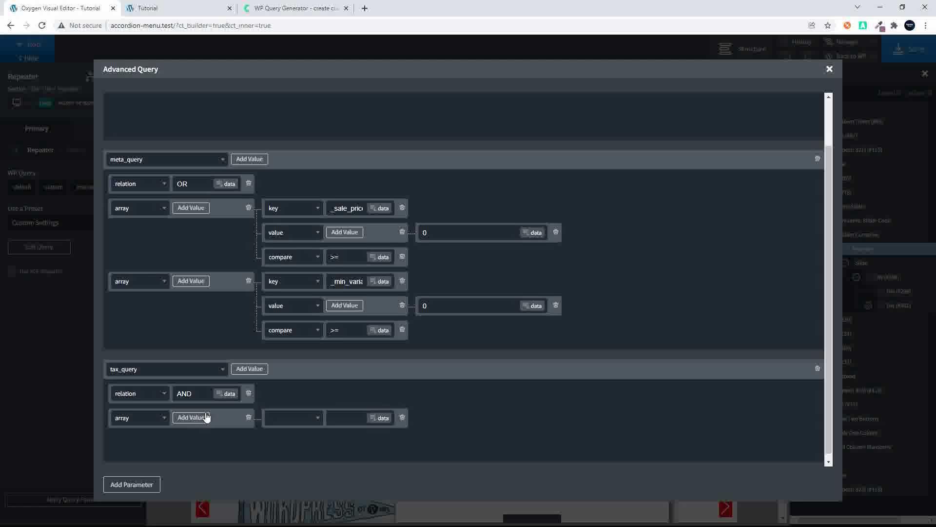
pyautogui.click(194, 418)
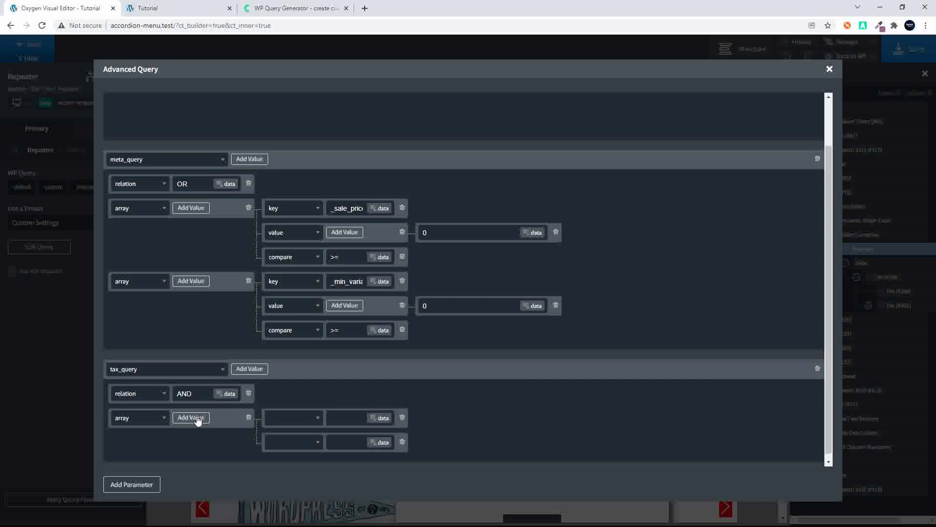
pyautogui.click(196, 419)
pyautogui.scroll(-1, 434, 393)
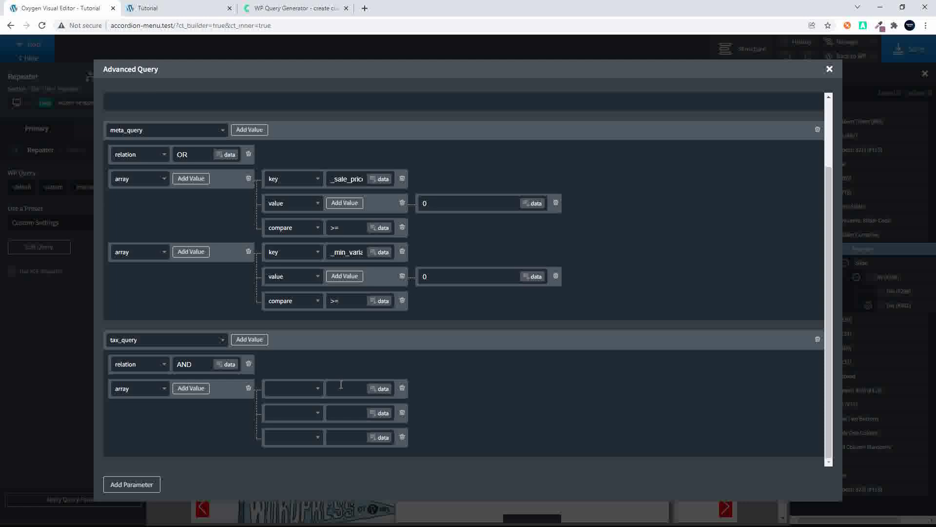
# Step: Set the first two rows of the tax_query array to taxonomy product_cat and field slug
pyautogui.click(317, 389)
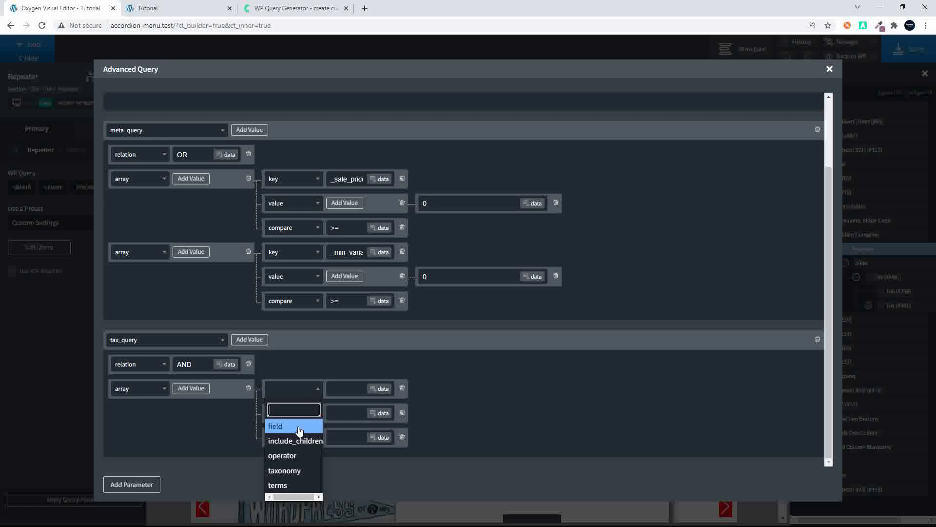
pyautogui.click(297, 470)
pyautogui.click(347, 388)
pyautogui.write('prod')
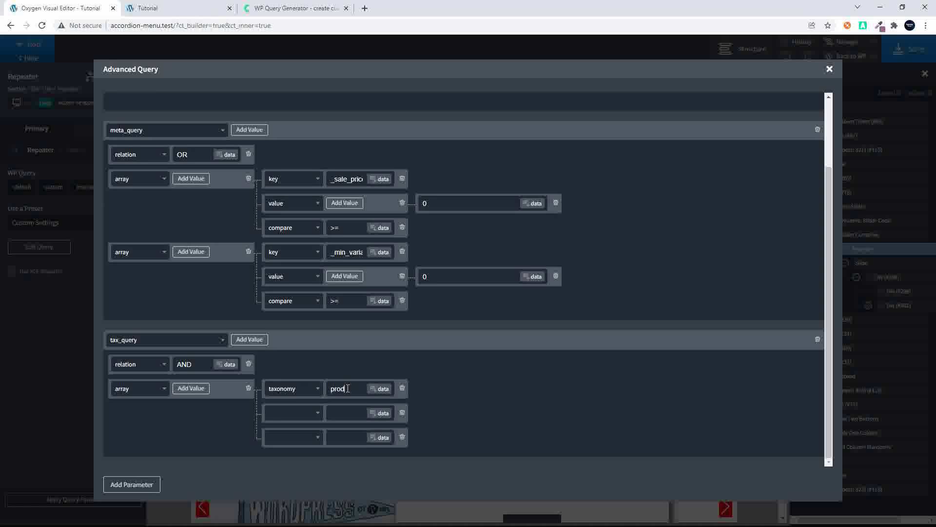
pyautogui.write('uct_cat')
pyautogui.click(301, 414)
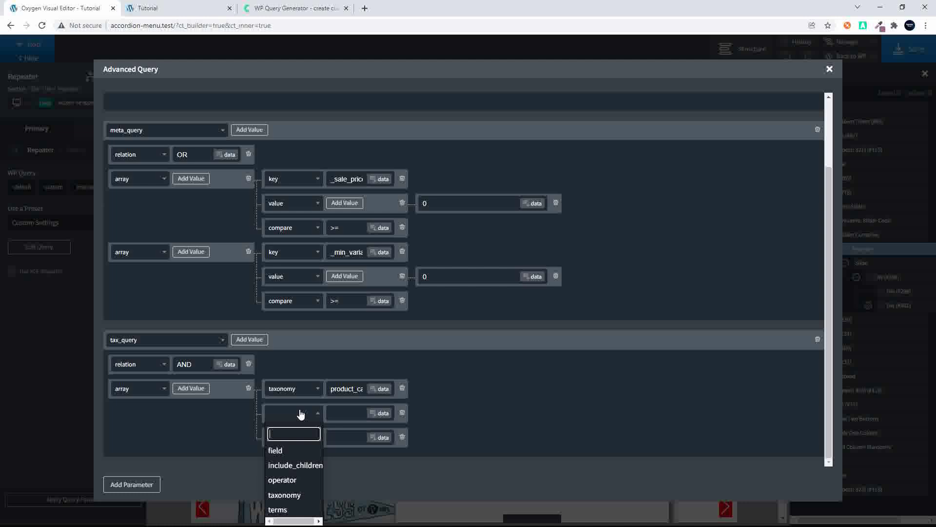
pyautogui.click(298, 450)
pyautogui.click(347, 413)
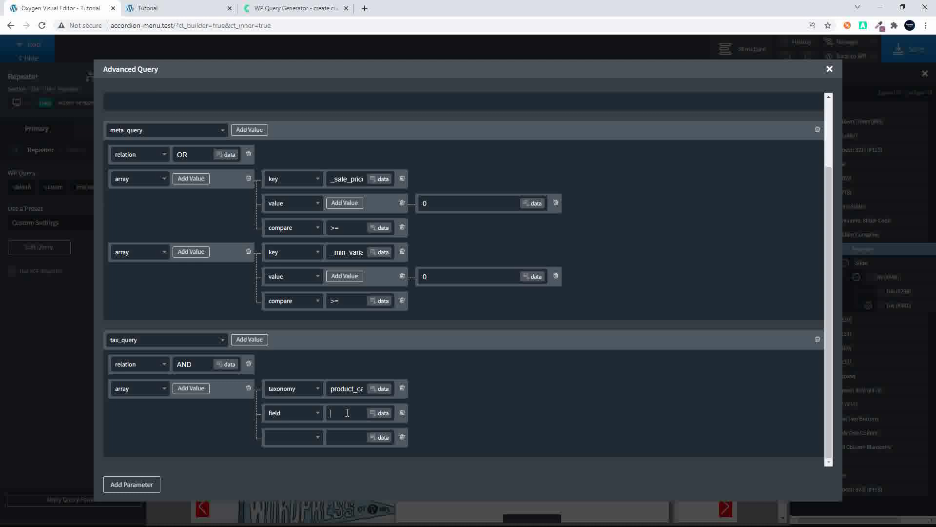
pyautogui.write('slug')
# Step: Set the third row of the tax_query array to terms and give it the value hoodies
pyautogui.click(309, 440)
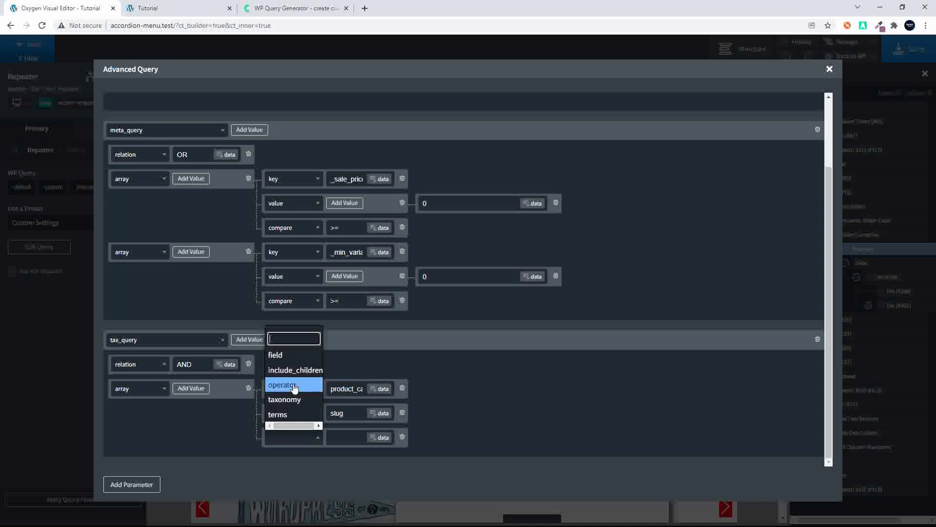
pyautogui.click(290, 414)
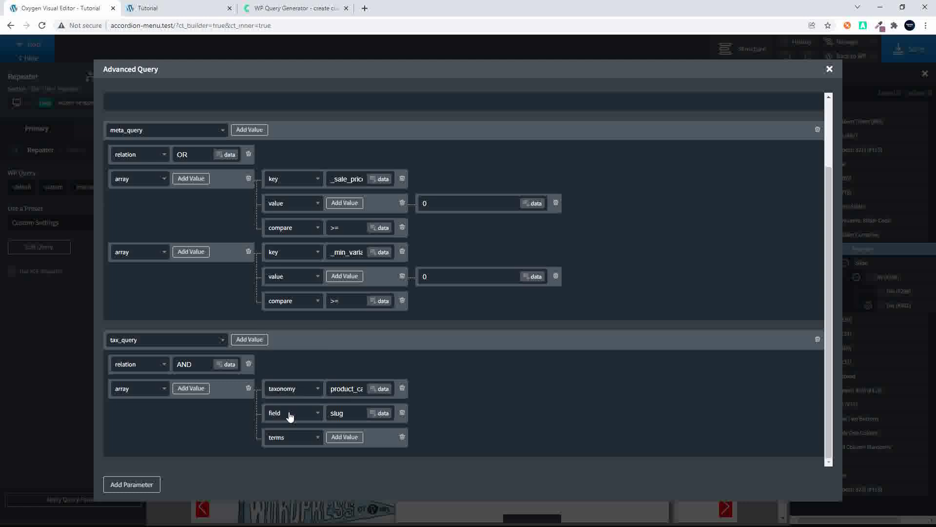
pyautogui.click(345, 438)
pyautogui.write('h')
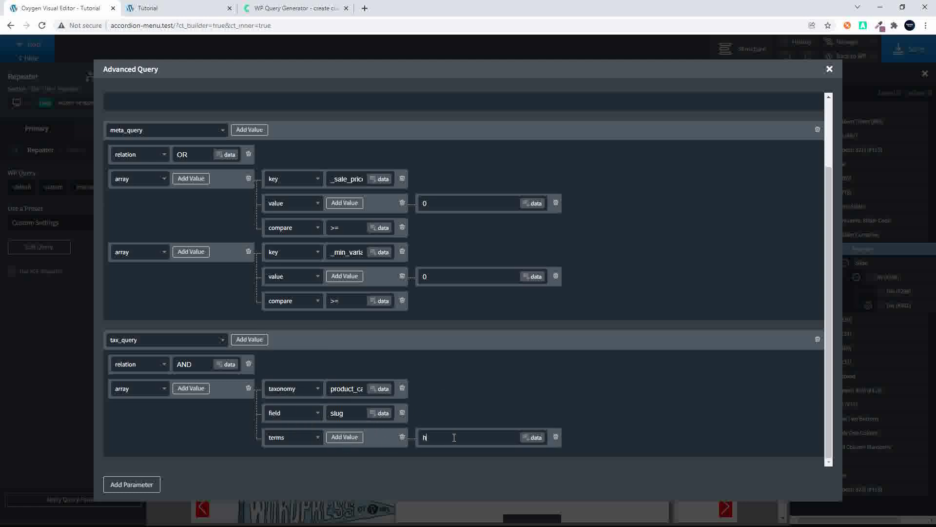
pyautogui.write('oodies')
# Step: Add a fourth row to the tax_query array and set it to operator IN
pyautogui.click(191, 388)
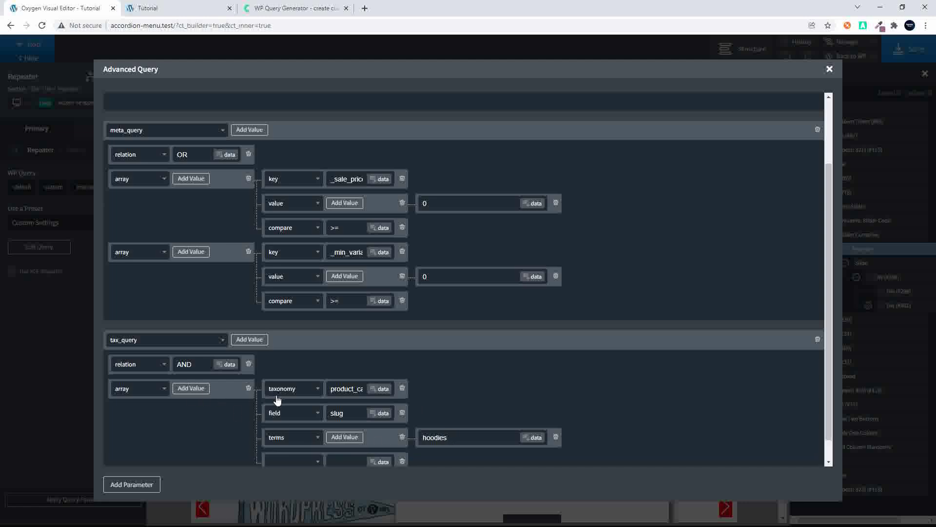
pyautogui.scroll(-1, 278, 398)
pyautogui.click(314, 441)
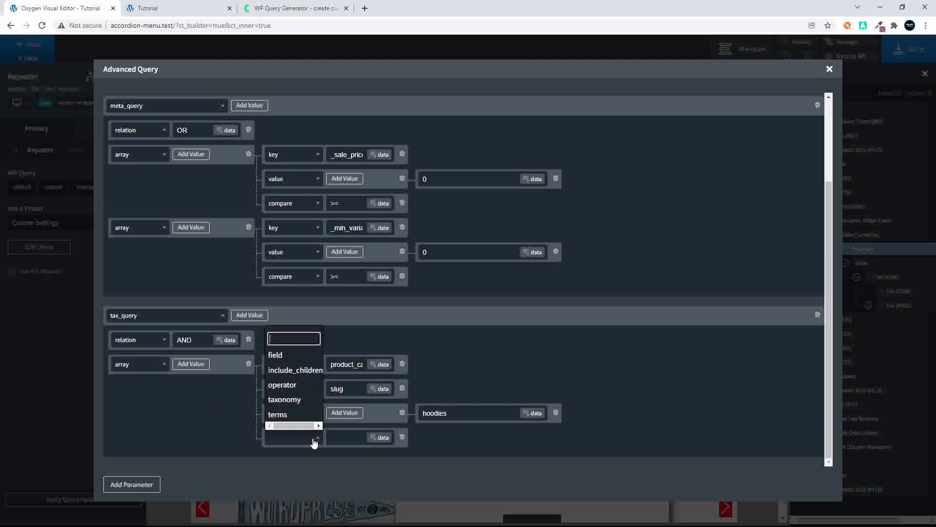
pyautogui.click(294, 385)
pyautogui.click(338, 435)
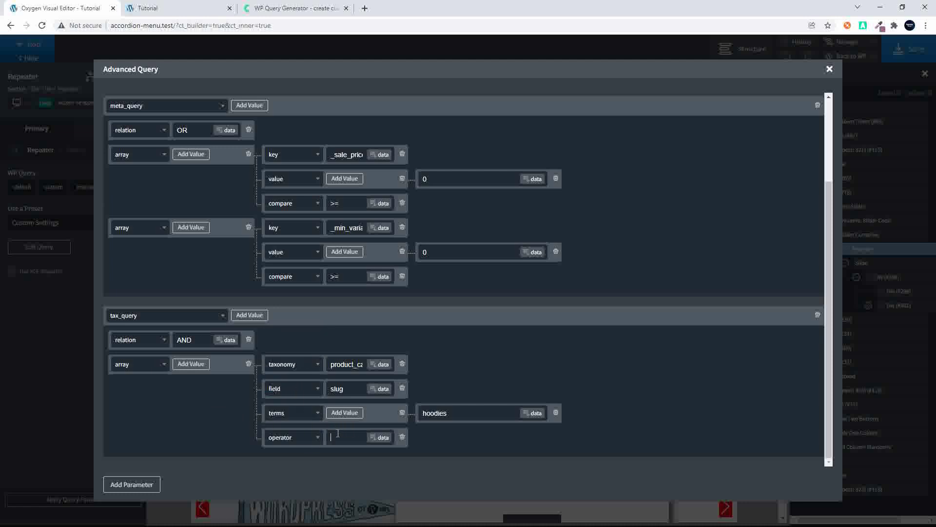
pyautogui.write('IN')
# Step: Close the advanced query and reload the live page to view the Product slider
pyautogui.click(830, 70)
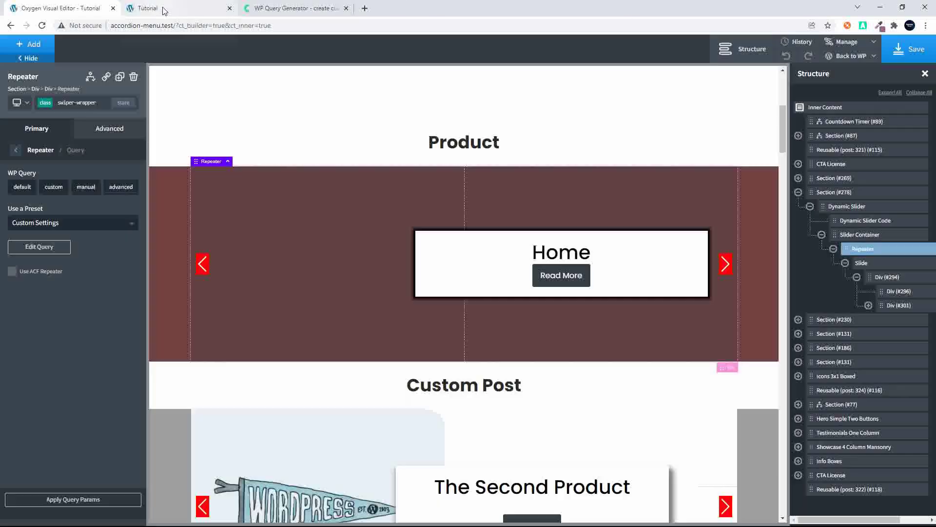
pyautogui.click(163, 9)
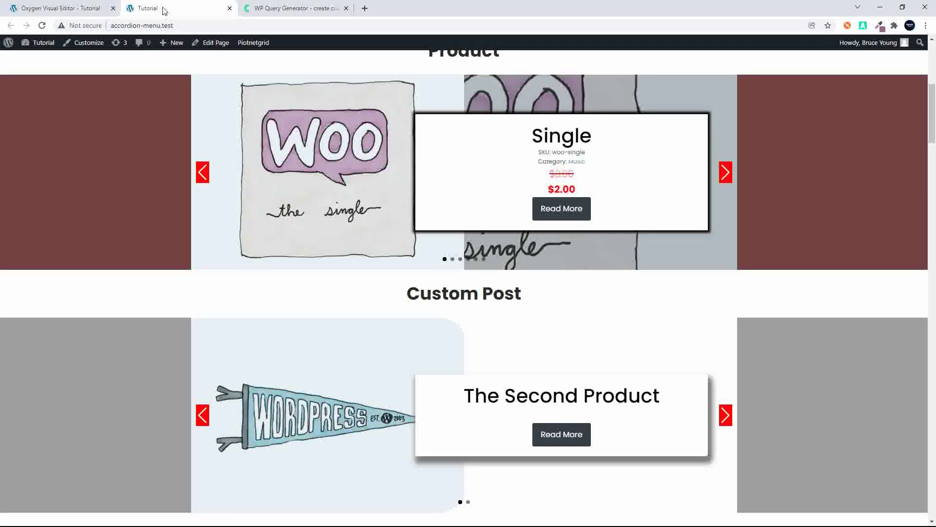
pyautogui.click(43, 25)
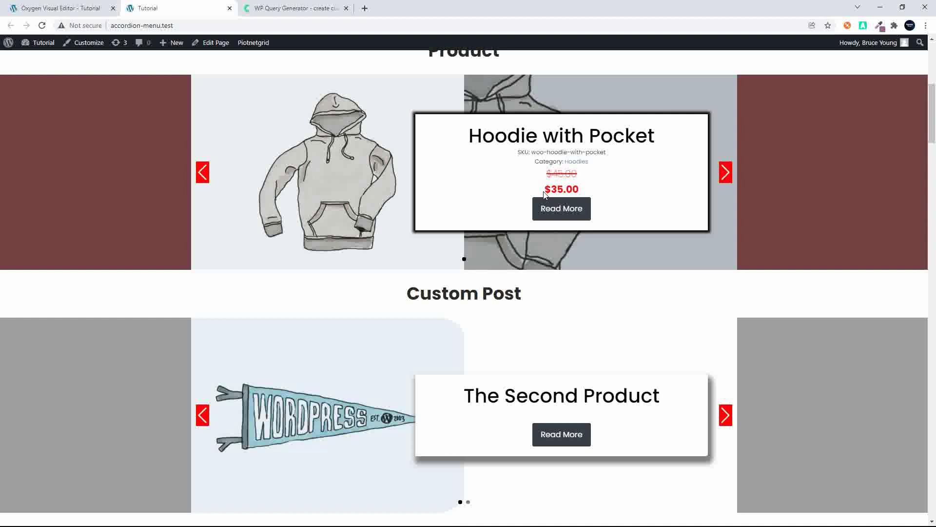
pyautogui.scroll(2, 545, 194)
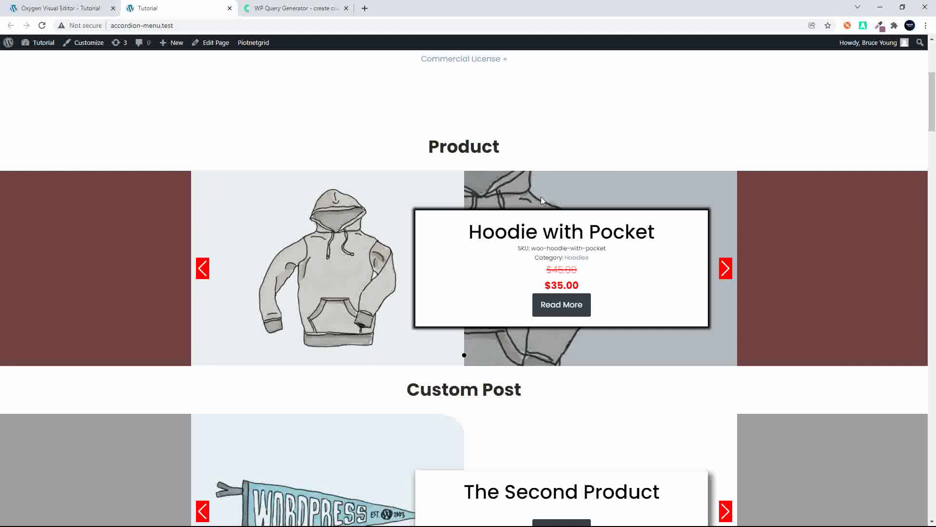
# Step: Open the site's Shop page, filter by the Music category and look through the product listing
pyautogui.scroll(5, 540, 197)
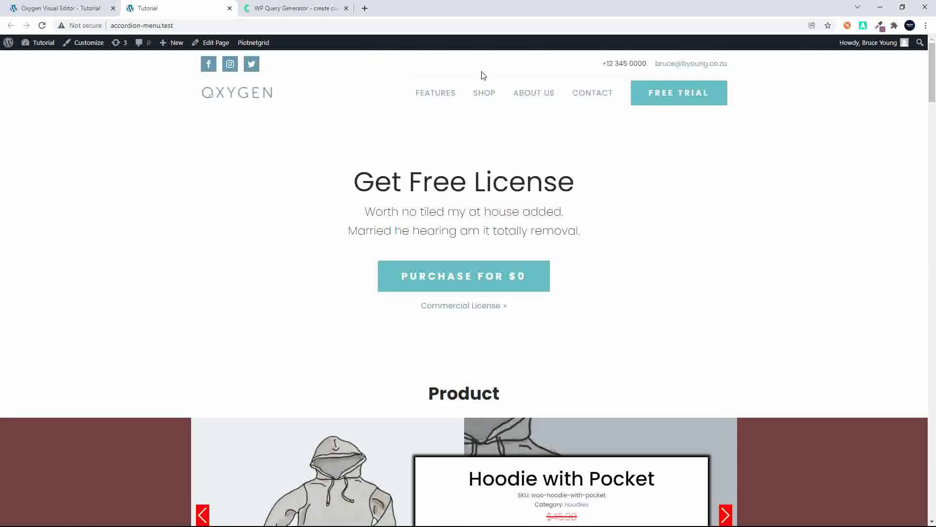
pyautogui.click(490, 97)
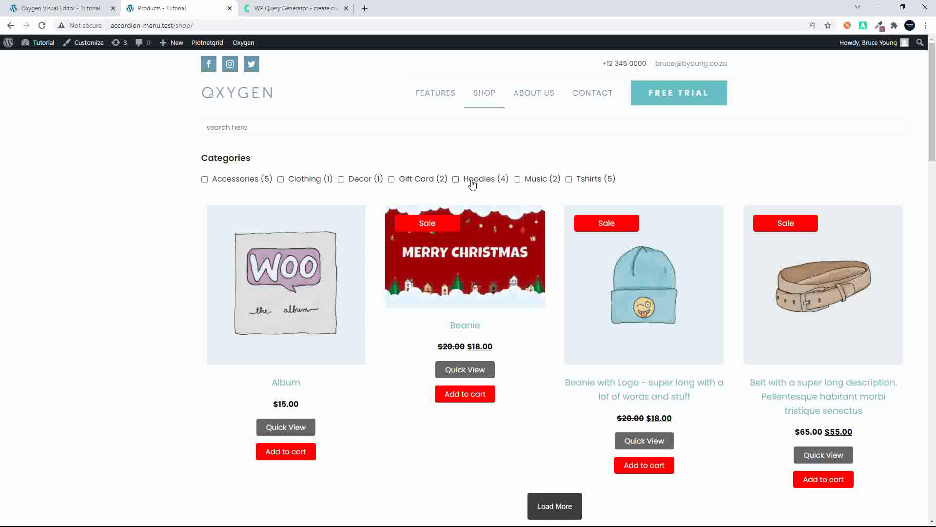
pyautogui.click(518, 180)
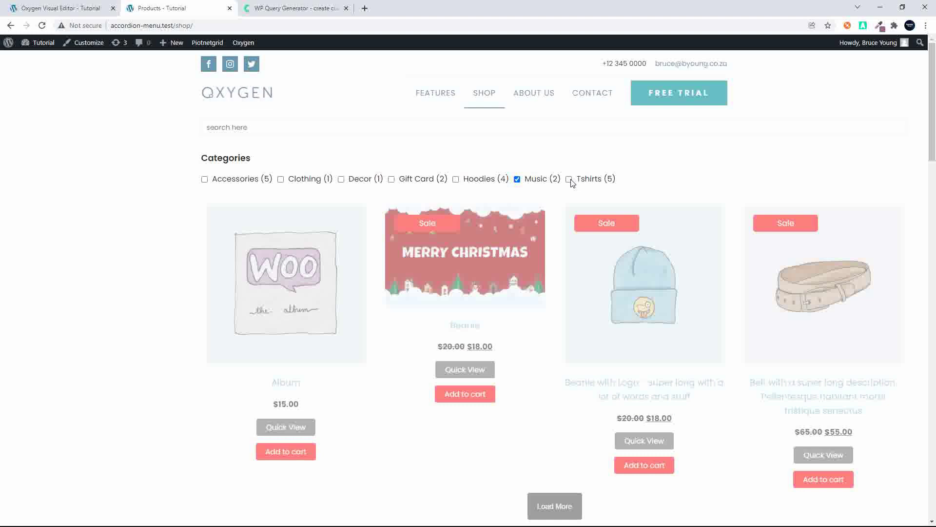
pyautogui.scroll(-11, 572, 183)
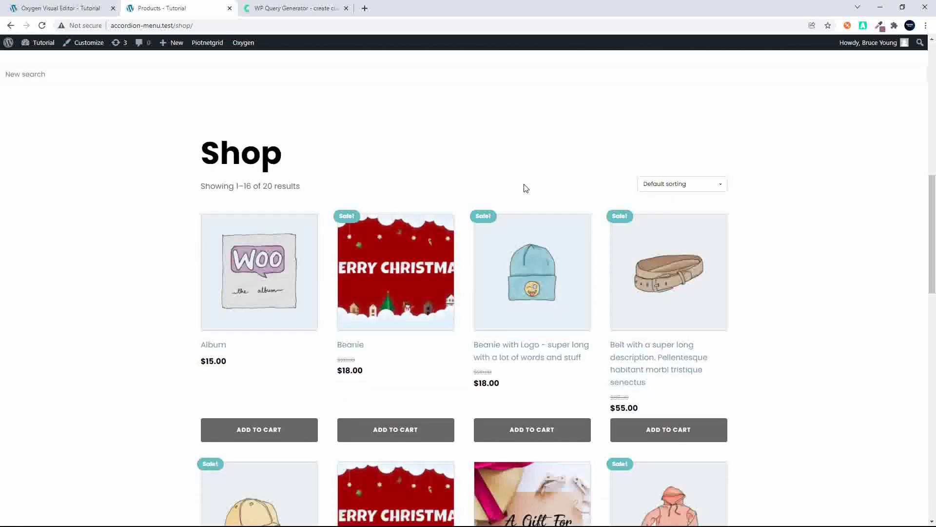
# Step: Leave the Shop page and open the store's Product categories list in the WordPress admin to look up the category slugs
pyautogui.scroll(5, 525, 188)
pyautogui.scroll(7, 525, 189)
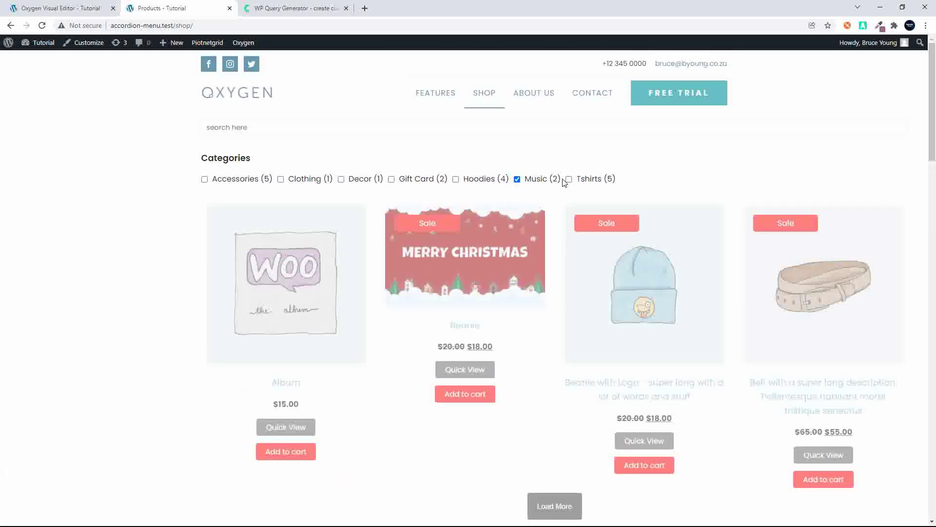
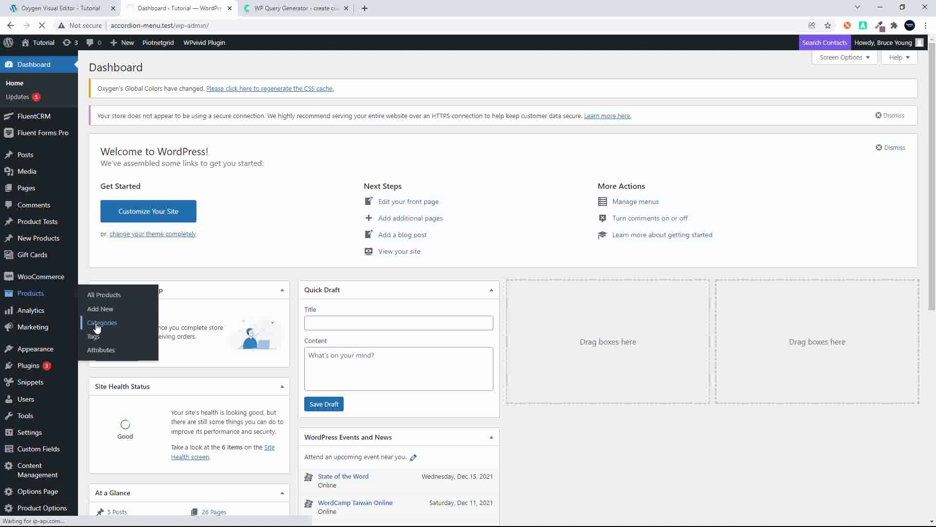
pyautogui.click(96, 325)
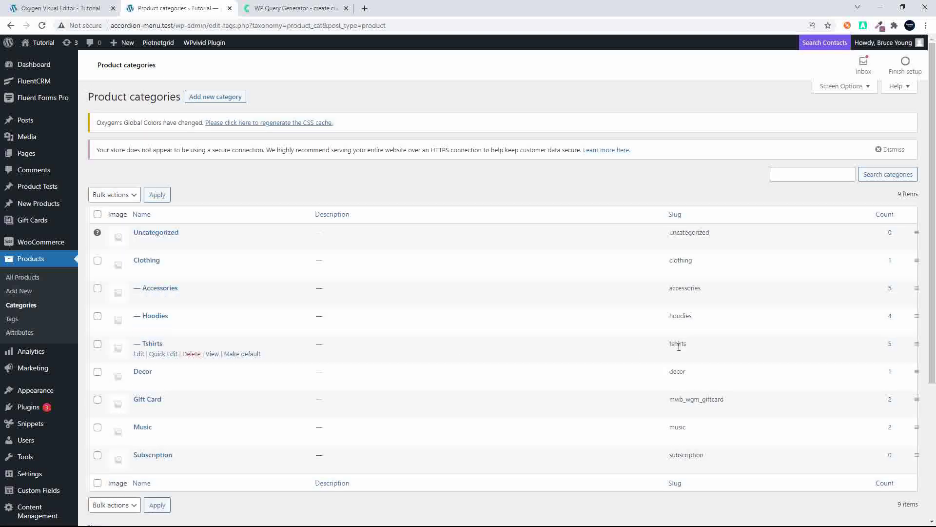
# Step: Set the tax_query terms value to tshirts in the Repeater's advanced query, close the query and save the page
pyautogui.click(80, 10)
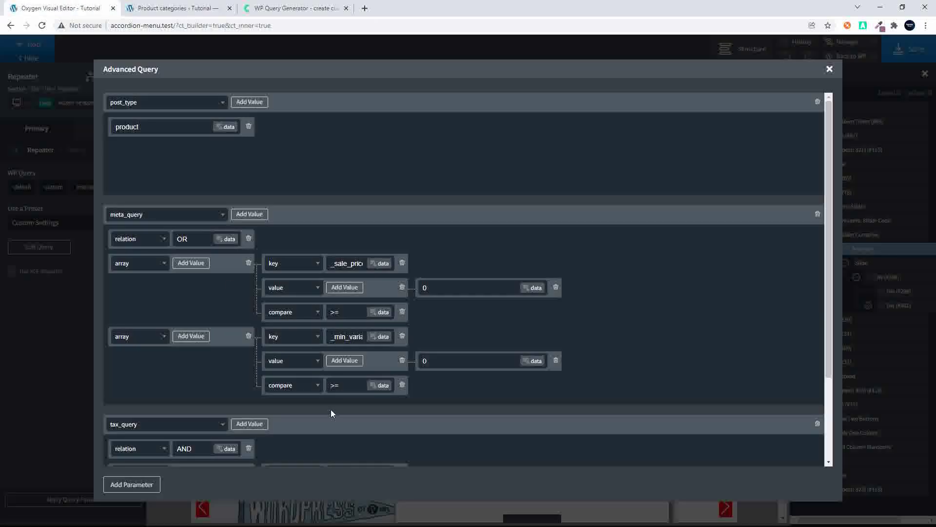
pyautogui.scroll(-3, 330, 411)
pyautogui.doubleClick(463, 412)
pyautogui.write('ts')
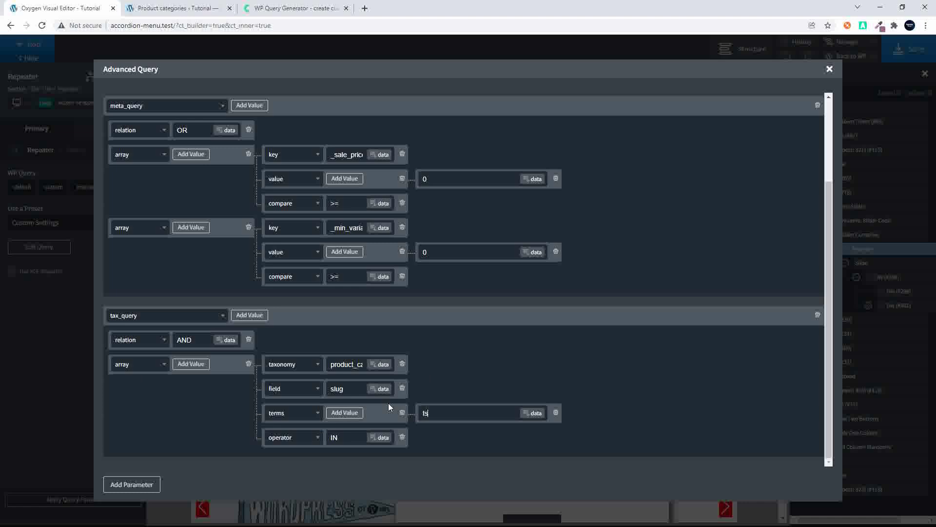
pyautogui.write('hirts')
pyautogui.click(830, 70)
pyautogui.click(908, 49)
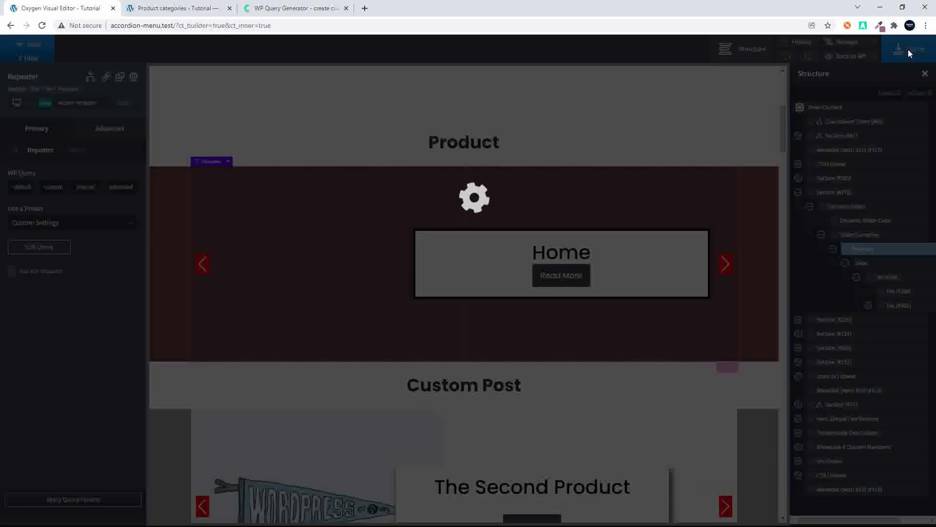
# Step: Open the site's live home page and check the Product slider, loading the page again
pyautogui.click(188, 8)
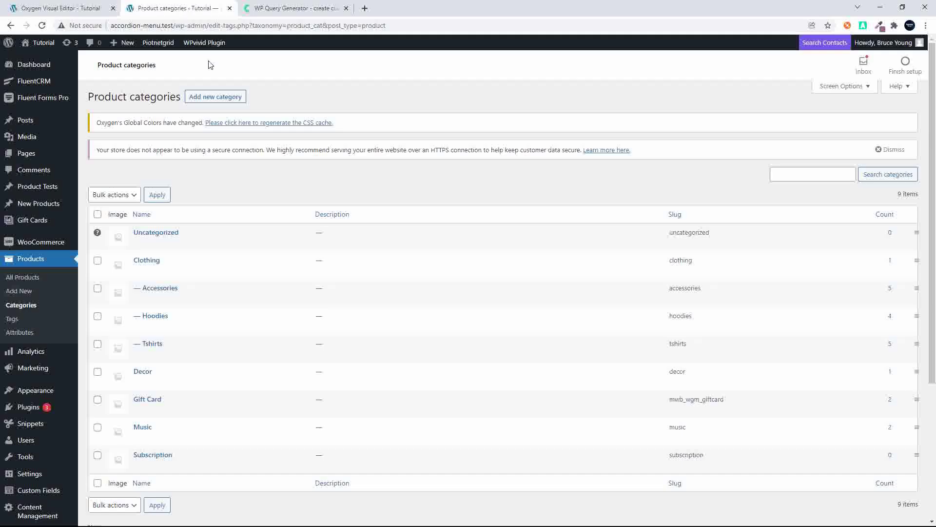
pyautogui.click(43, 44)
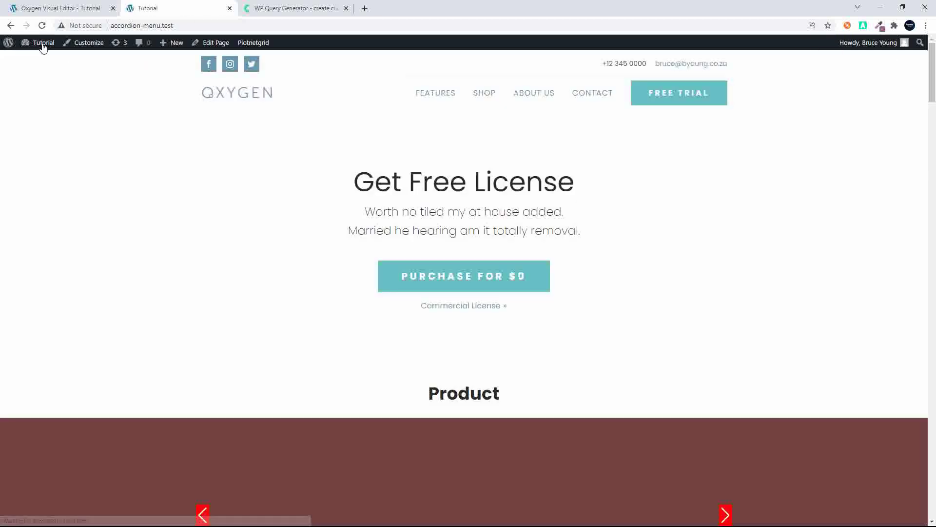
pyautogui.scroll(-6, 223, 286)
pyautogui.scroll(1, 223, 287)
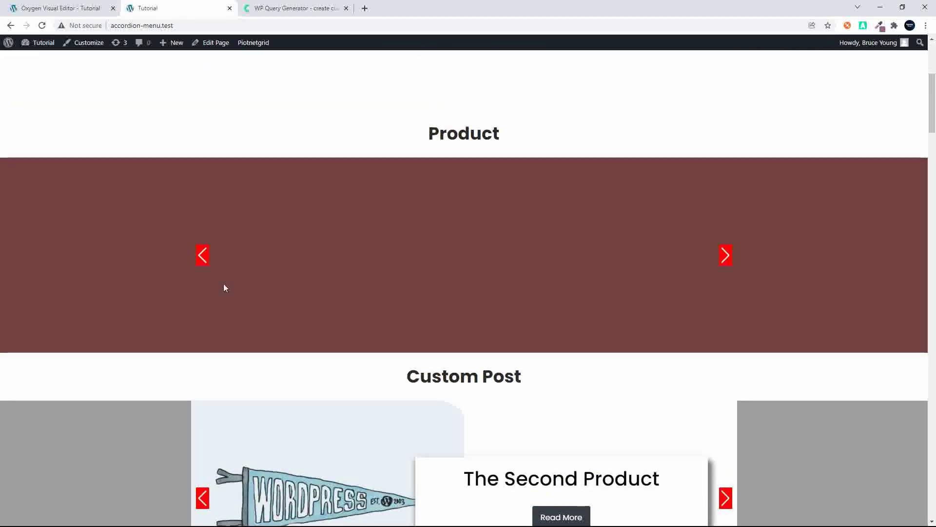
pyautogui.click(55, 43)
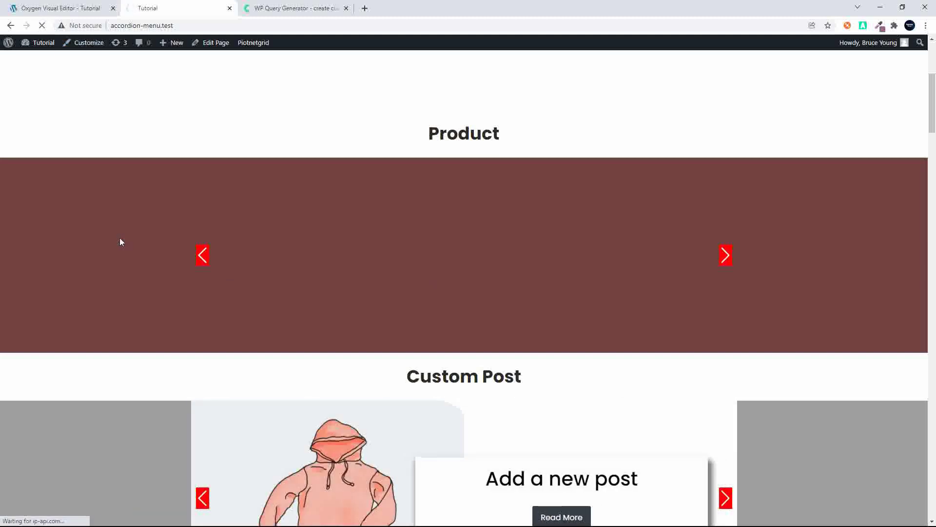
# Step: Reopen the Repeater's advanced query, set the tax_query terms value to accessories, and close and save it
pyautogui.click(71, 7)
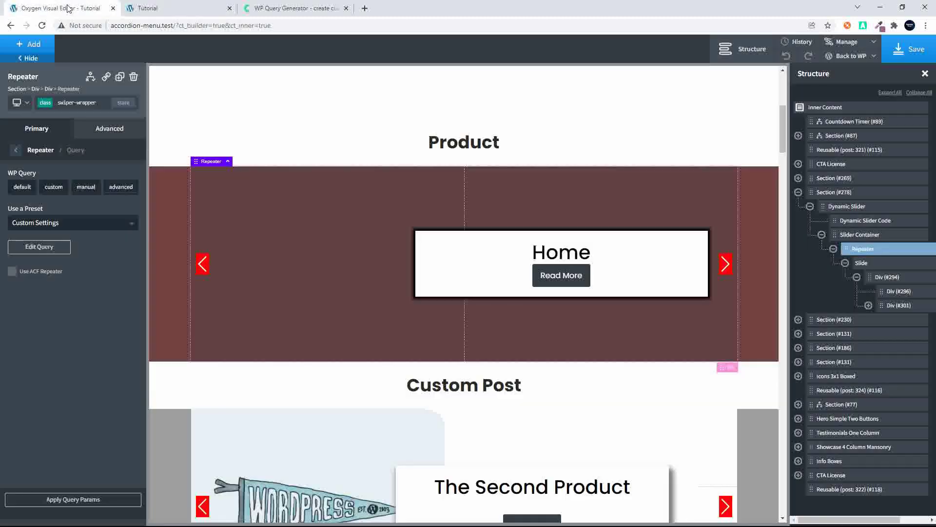
pyautogui.click(56, 248)
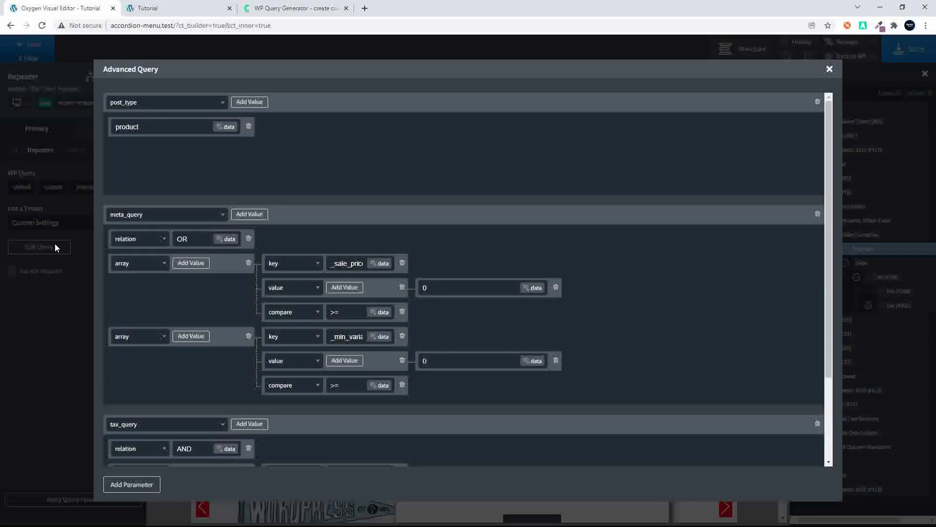
pyautogui.scroll(-2, 281, 449)
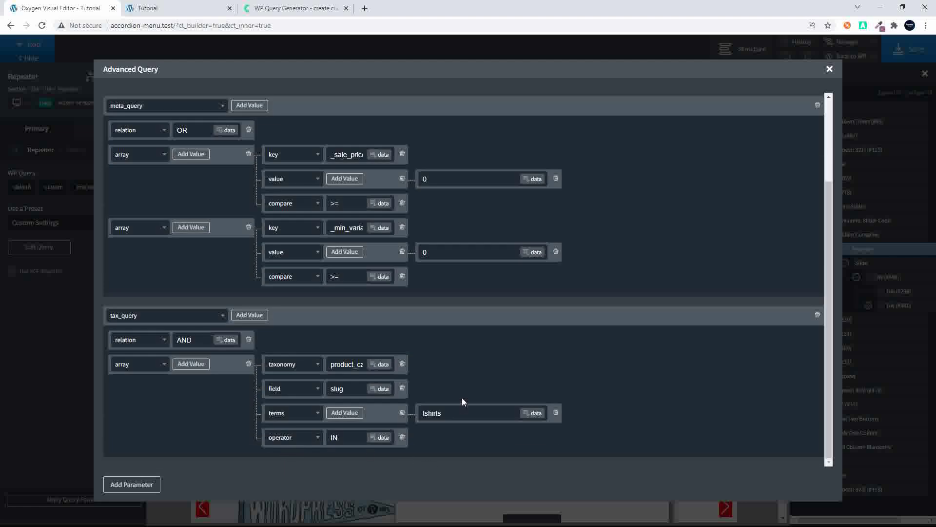
pyautogui.moveTo(458, 409); pyautogui.dragTo(402, 412)
pyautogui.write('accessories')
pyautogui.click(829, 70)
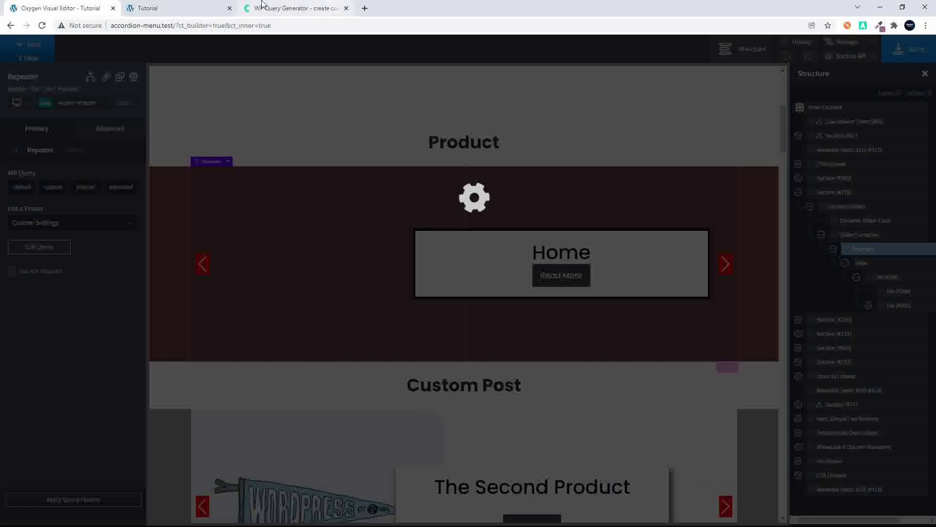
# Step: Reload the live page and step through the slides of the Product slider
pyautogui.click(185, 8)
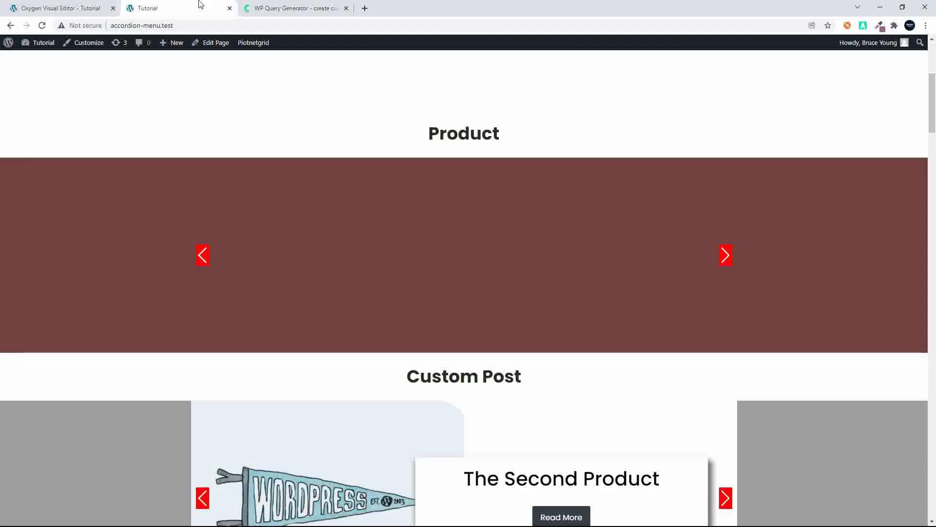
pyautogui.click(42, 25)
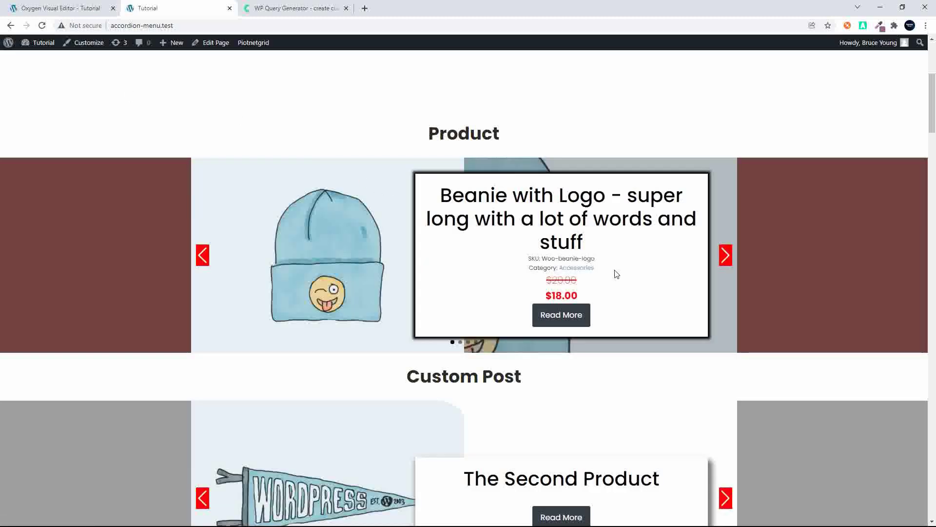
pyautogui.click(726, 256)
pyautogui.click(726, 256)
pyautogui.click(726, 255)
pyautogui.click(726, 256)
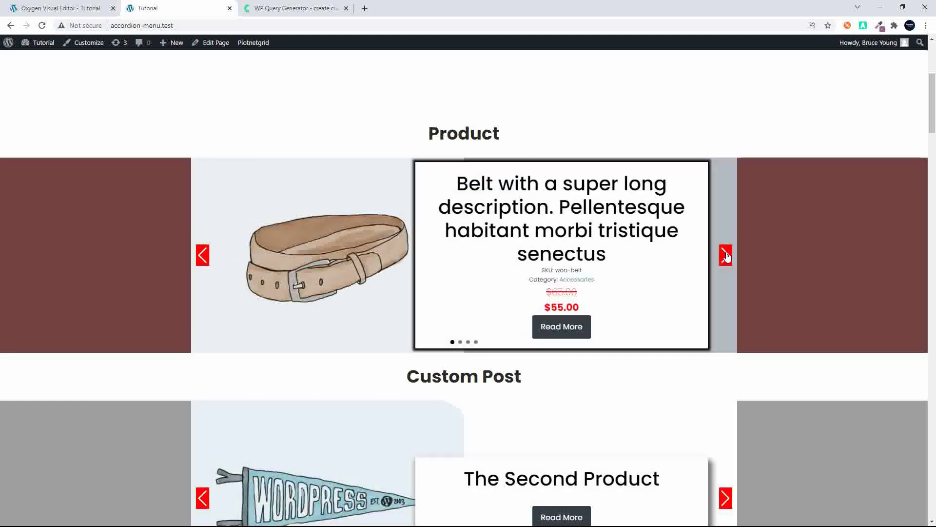
# Step: Reopen the Repeater's advanced query and change the compare operator of both meta_query arrays to <=
pyautogui.click(67, 6)
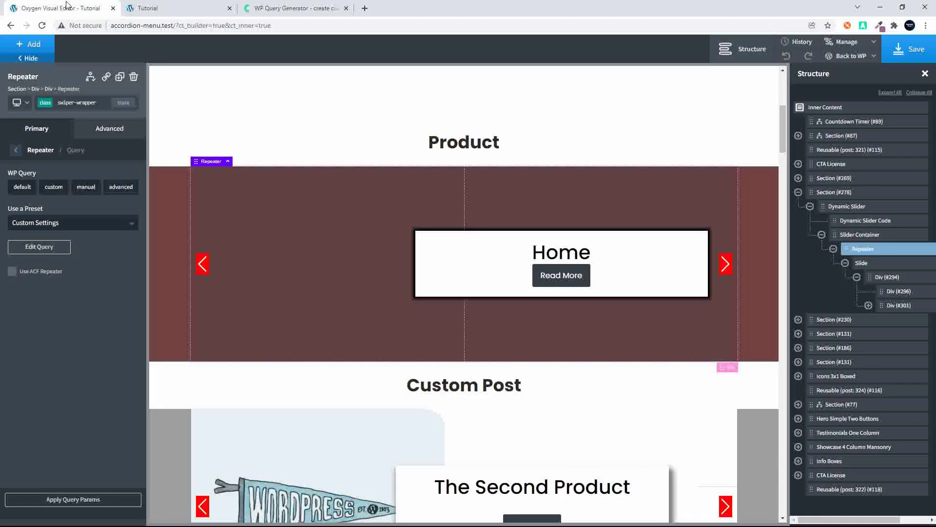
pyautogui.click(39, 247)
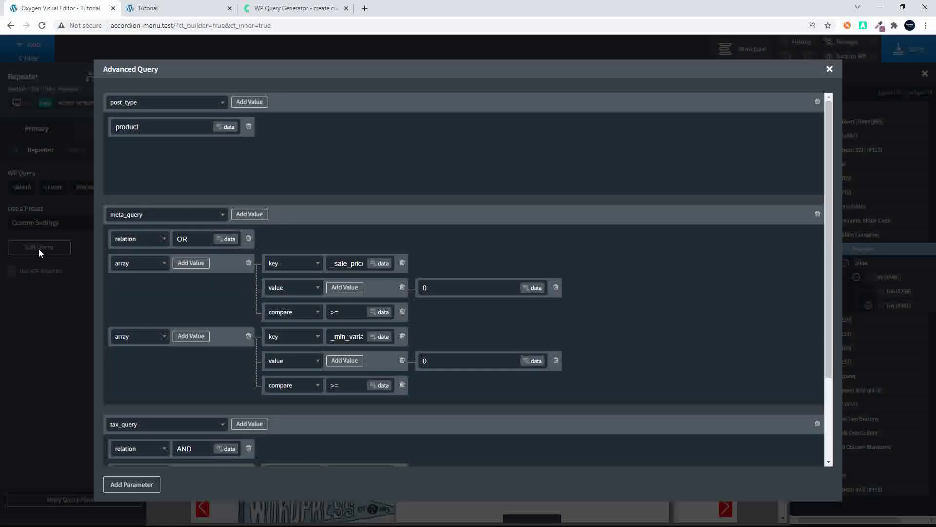
pyautogui.scroll(-2, 136, 306)
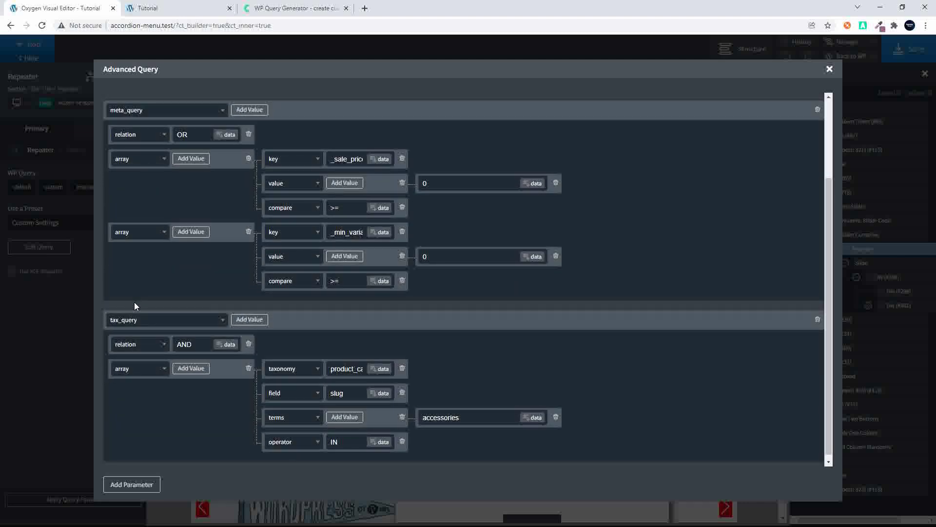
pyautogui.scroll(1, 135, 306)
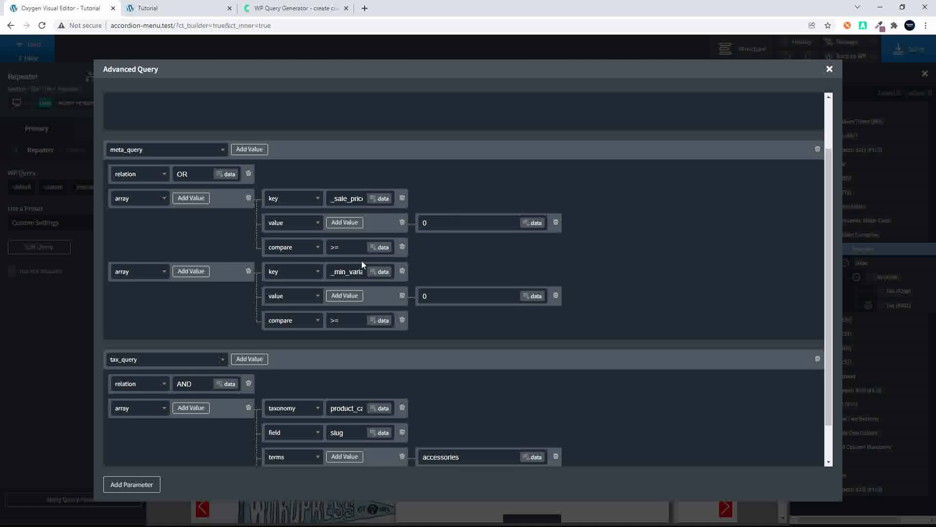
pyautogui.click(156, 8)
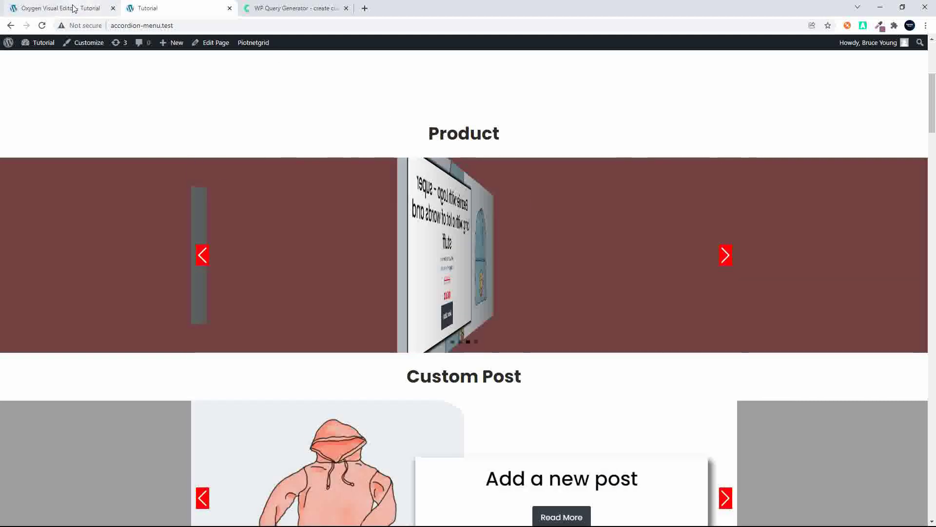
pyautogui.click(102, 6)
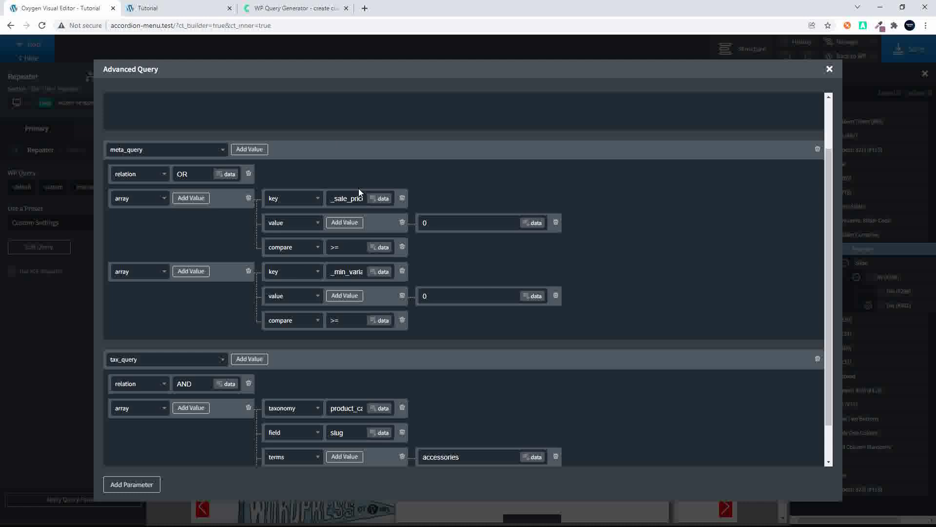
pyautogui.doubleClick(334, 248)
pyautogui.write('<<')
# Step: Set the value of both meta_query arrays to 50, close the advanced query and save the page
pyautogui.click(434, 225)
pyautogui.press('BackSpace')
pyautogui.write('50')
pyautogui.doubleClick(440, 292)
pyautogui.write('50')
pyautogui.click(829, 69)
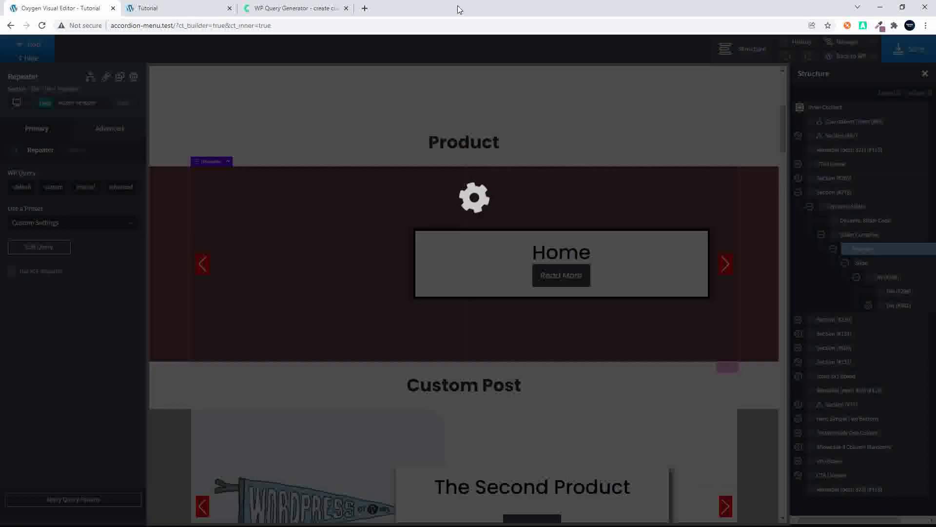
# Step: Reload the live page and step through the Product slider to check the price-limited products
pyautogui.click(166, 9)
pyautogui.click(42, 26)
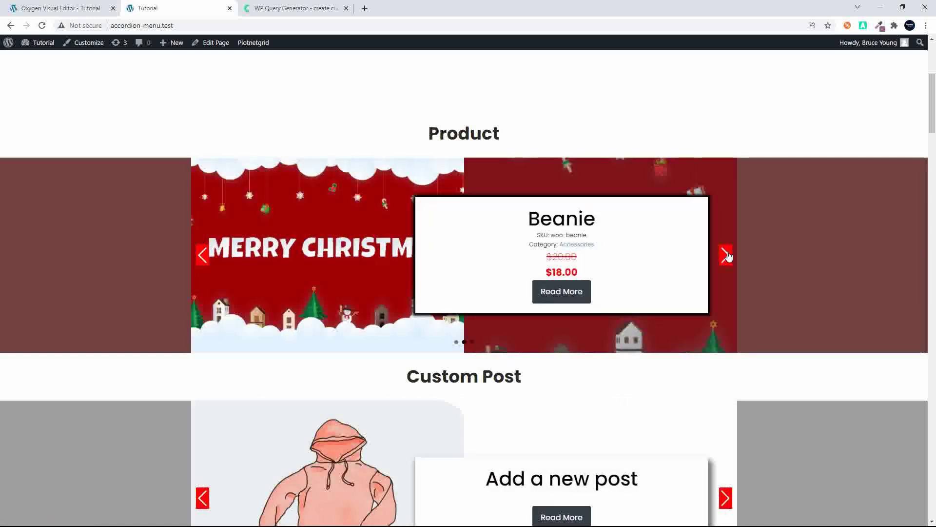
pyautogui.click(726, 255)
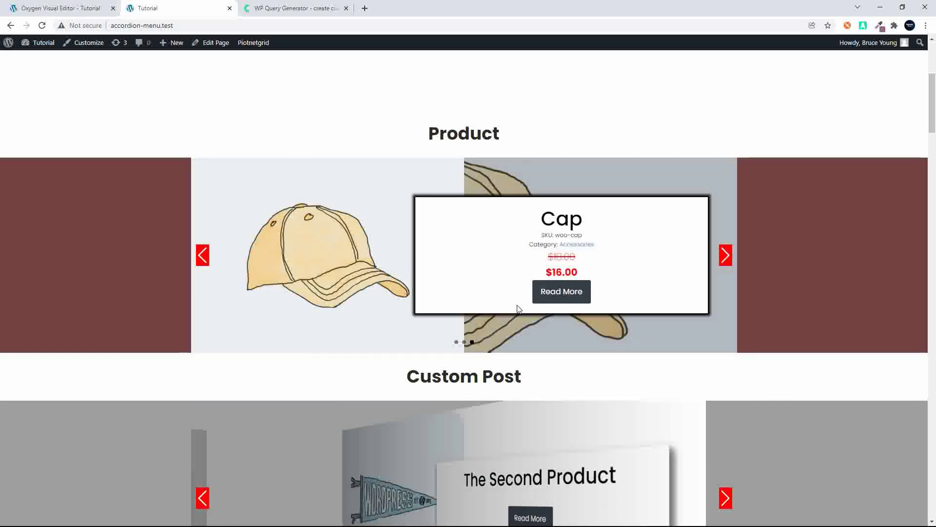
# Step: Reopen the Repeater's advanced query to review its meta_query conditions and return to the live Product slider
pyautogui.click(77, 9)
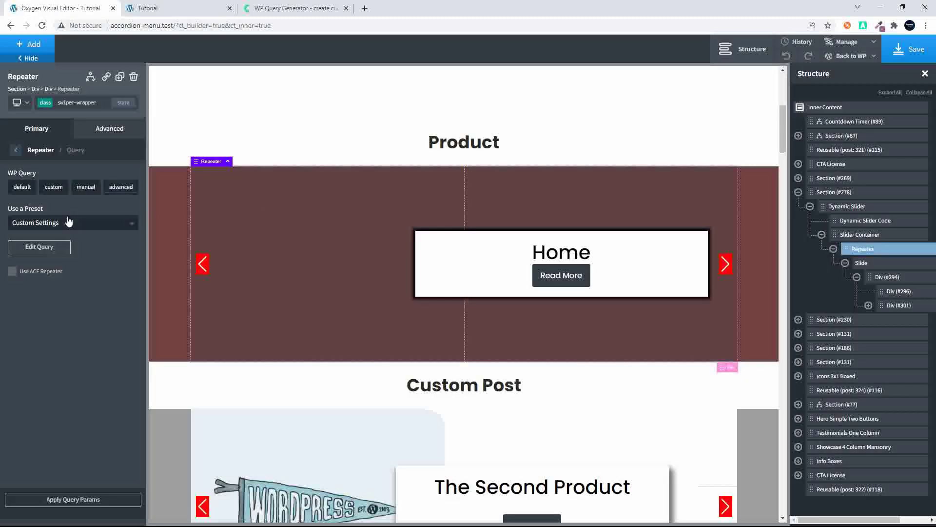
pyautogui.click(39, 247)
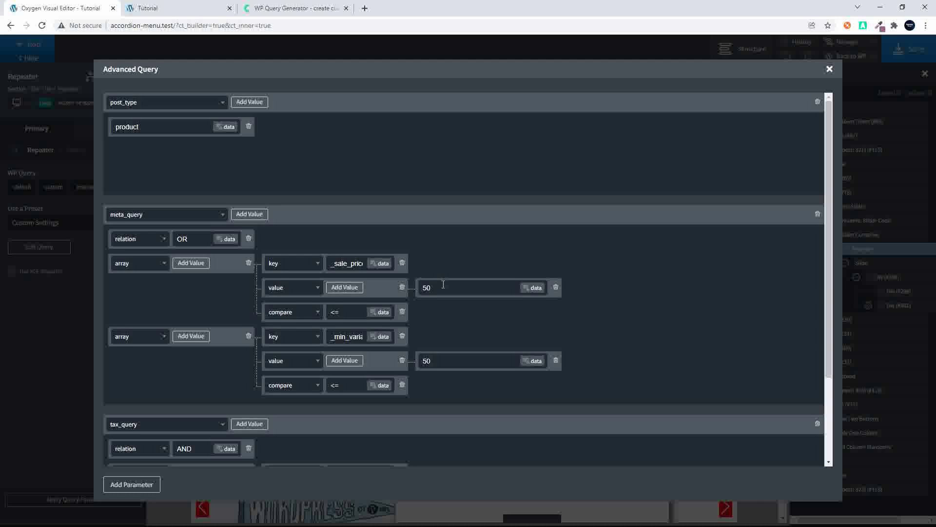
pyautogui.click(144, 9)
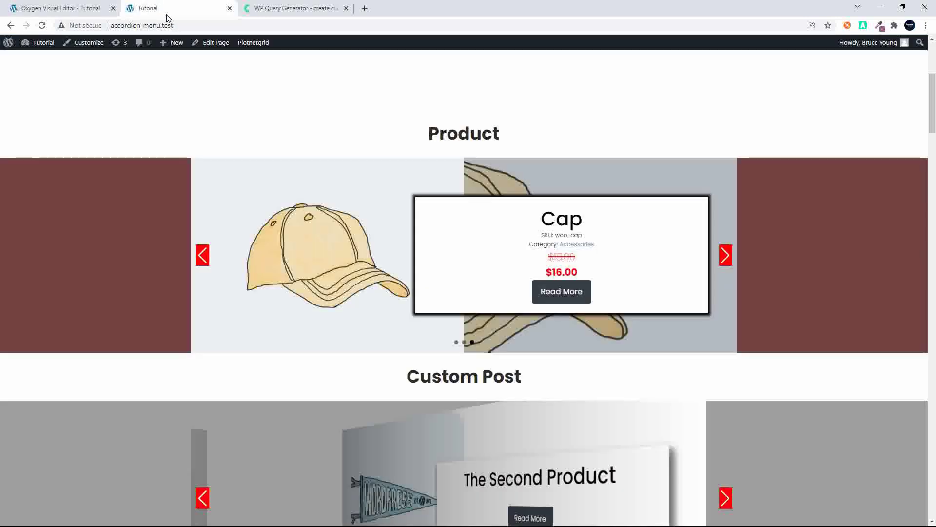